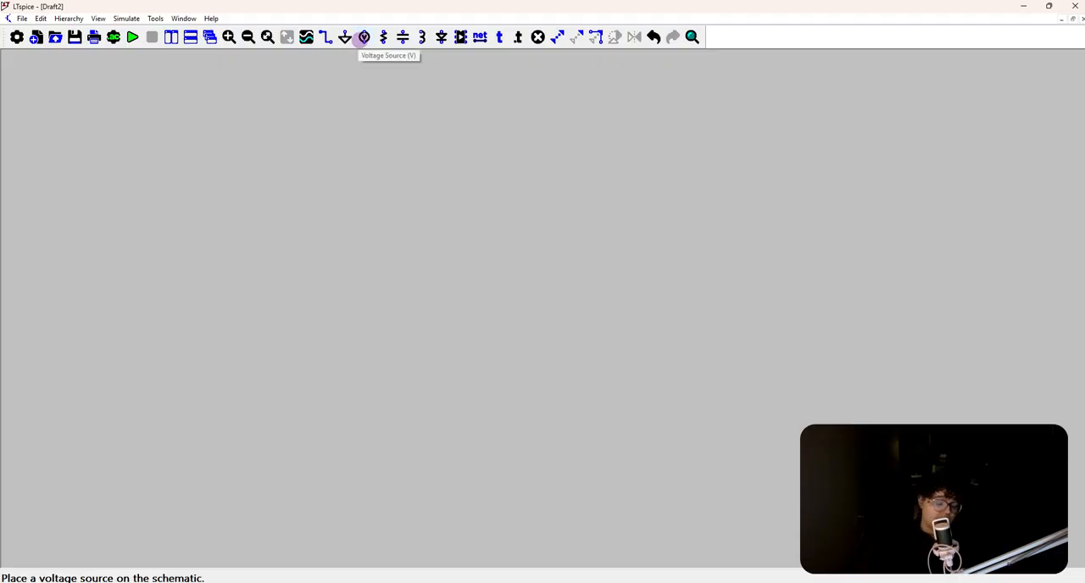
Place a single voltage source on the empty schematic
{"action": "left_click", "coordinate": [364, 36]}
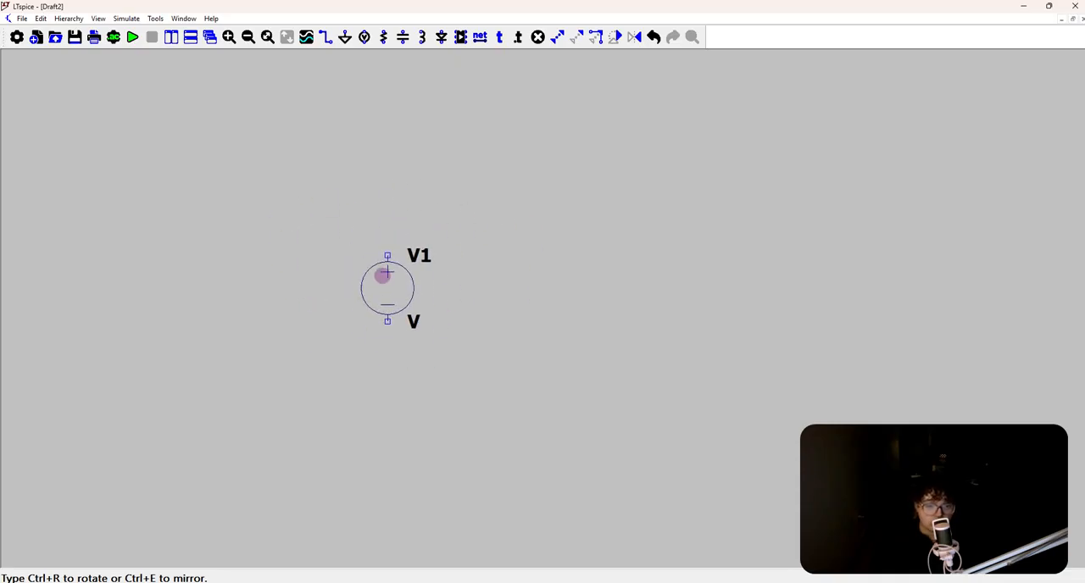
{"action": "scroll", "coordinate": [383, 275], "scroll_direction": "down", "scroll_amount": 3}
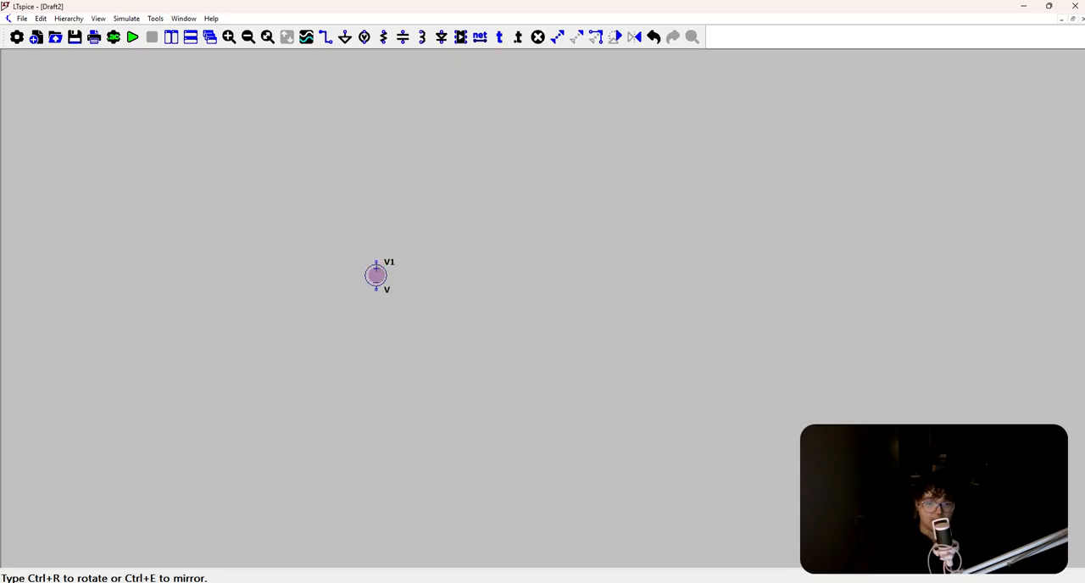
{"action": "scroll", "coordinate": [376, 270], "scroll_direction": "up", "scroll_amount": 2}
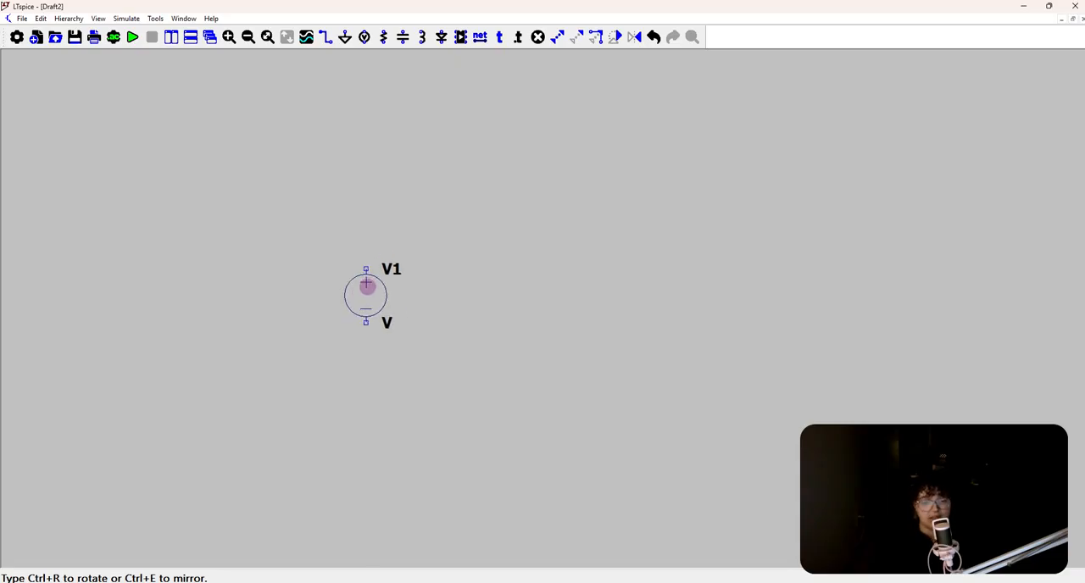
{"action": "left_click", "coordinate": [356, 272]}
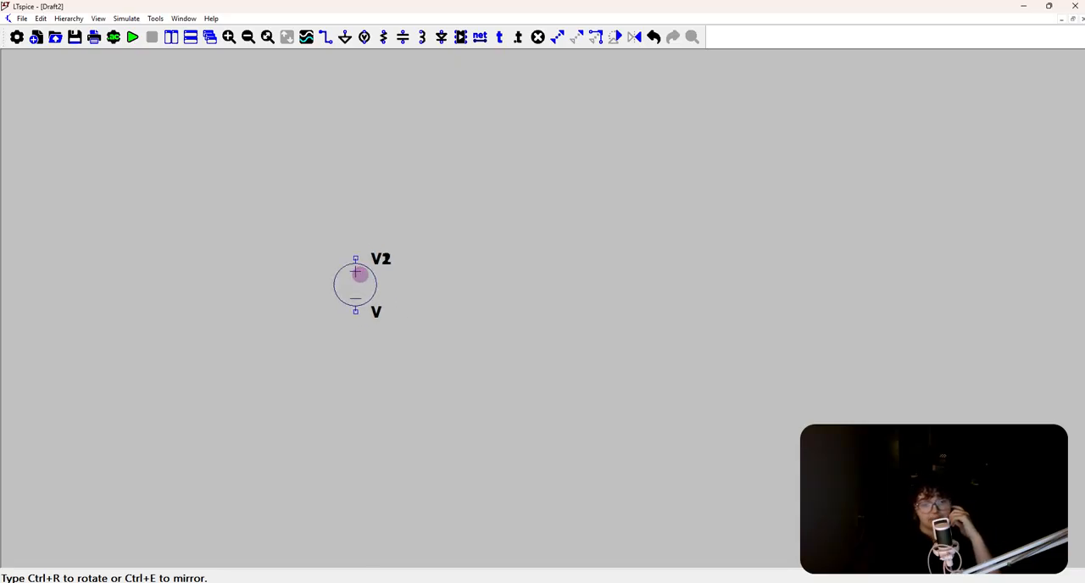
{"action": "left_click", "coordinate": [495, 273]}
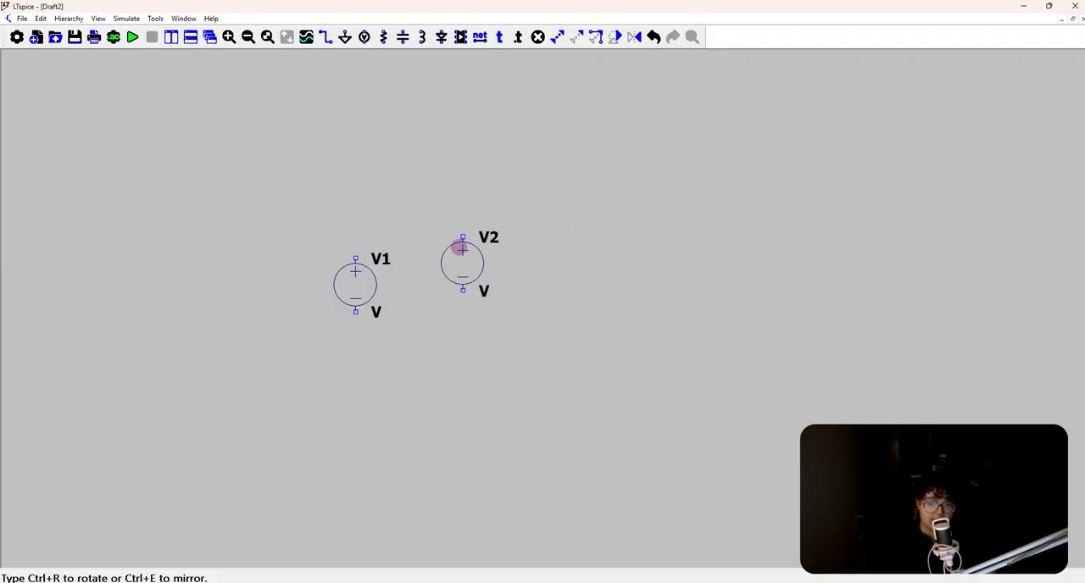
{"action": "right_click", "coordinate": [458, 243]}
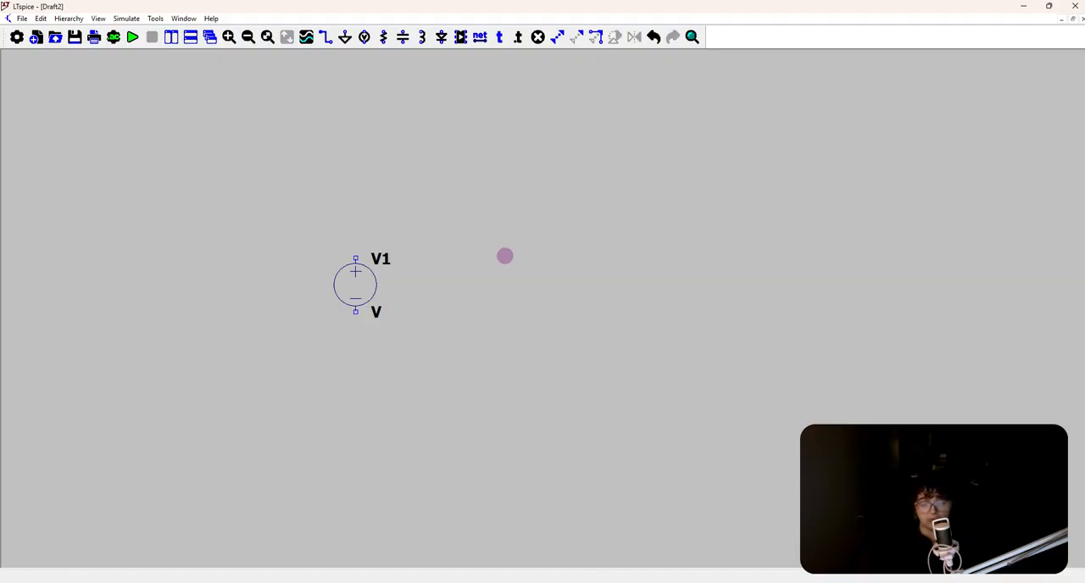
Place one vertical resistor to the right of the voltage source, level with it
{"action": "key", "text": "r"}
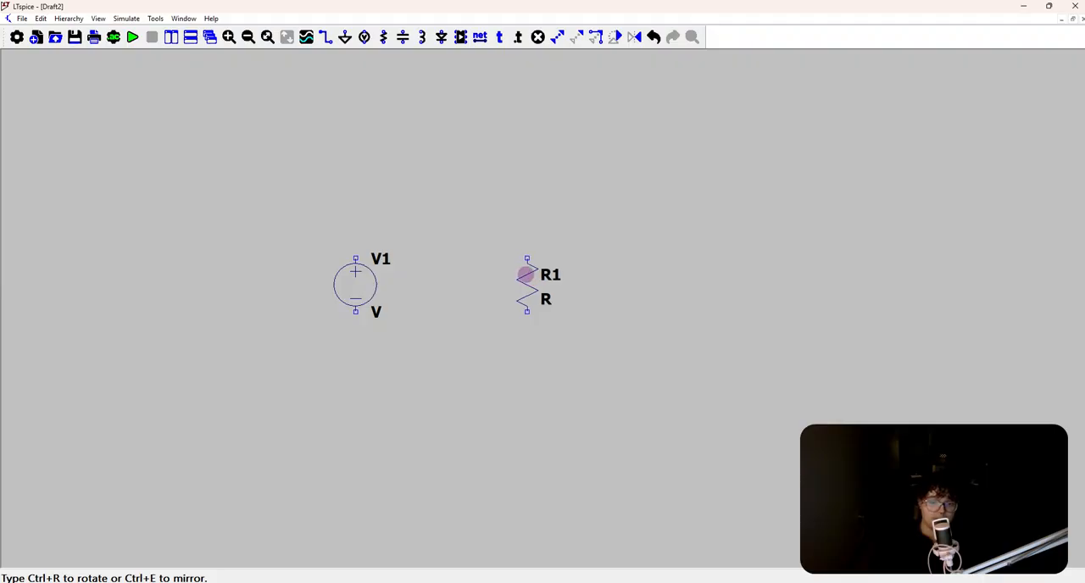
{"action": "left_click", "coordinate": [537, 278]}
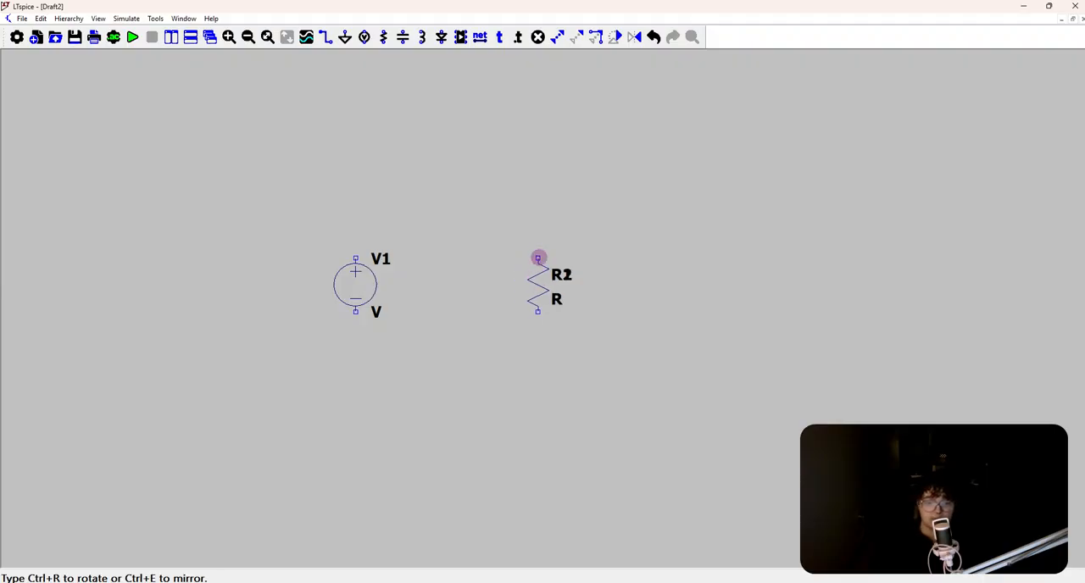
{"action": "key", "text": "Escape"}
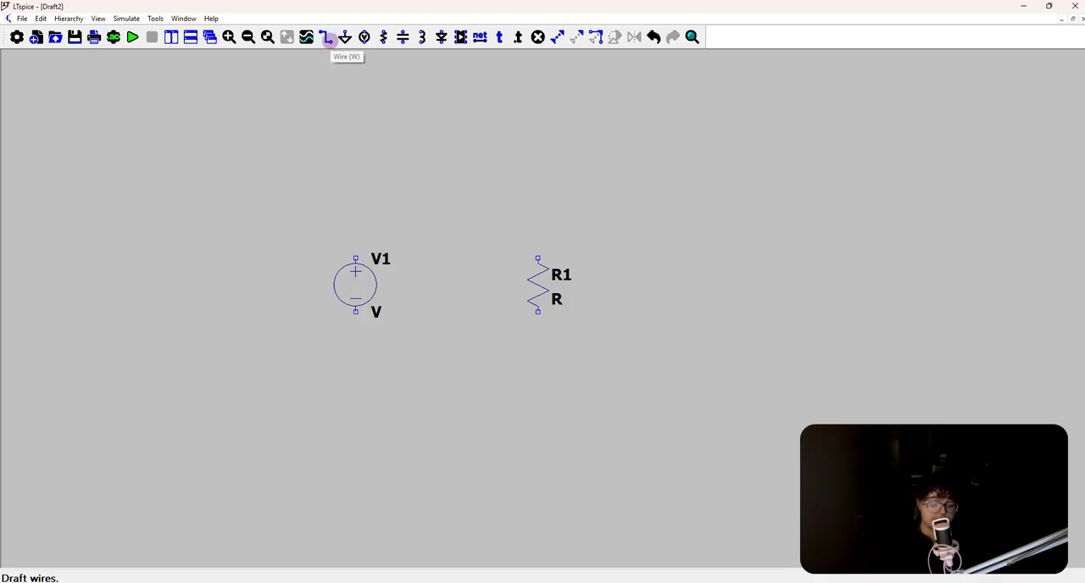
Wire the voltage source's positive terminal up and across to the resistor's upper terminal
{"action": "left_click", "coordinate": [327, 37]}
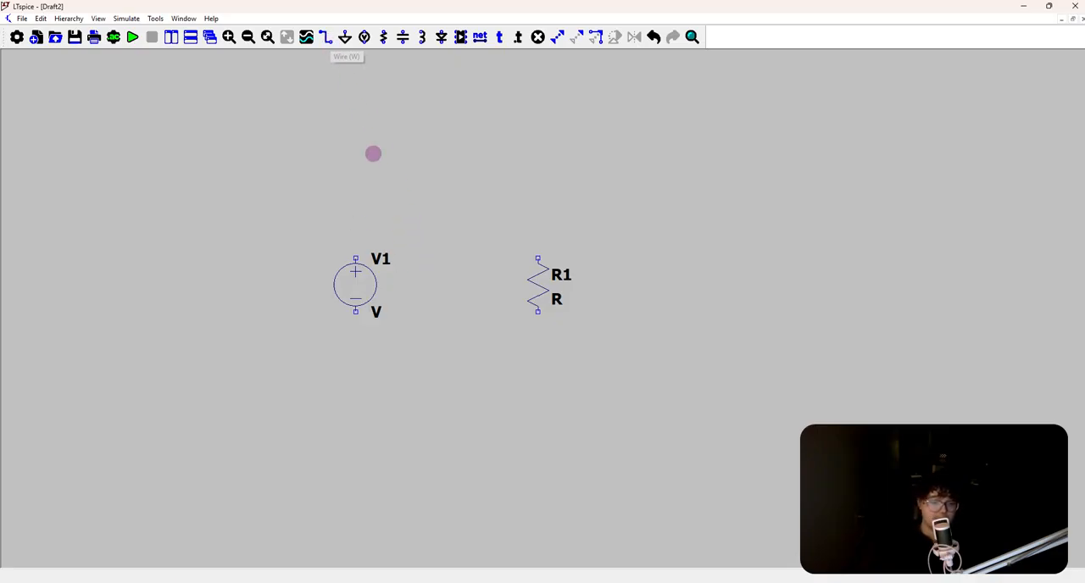
{"action": "left_click", "coordinate": [355, 258]}
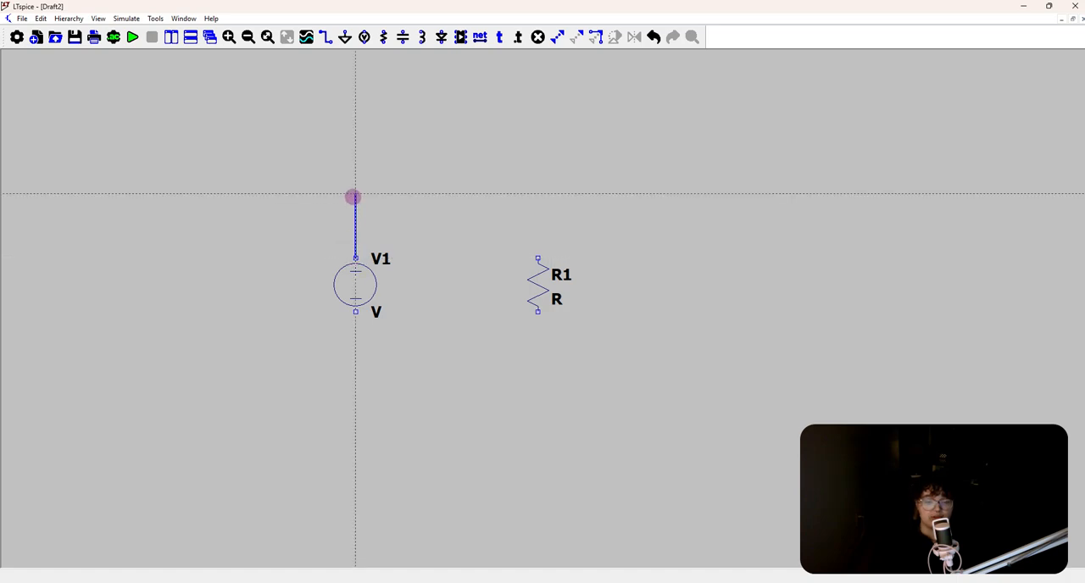
{"action": "left_click", "coordinate": [354, 194]}
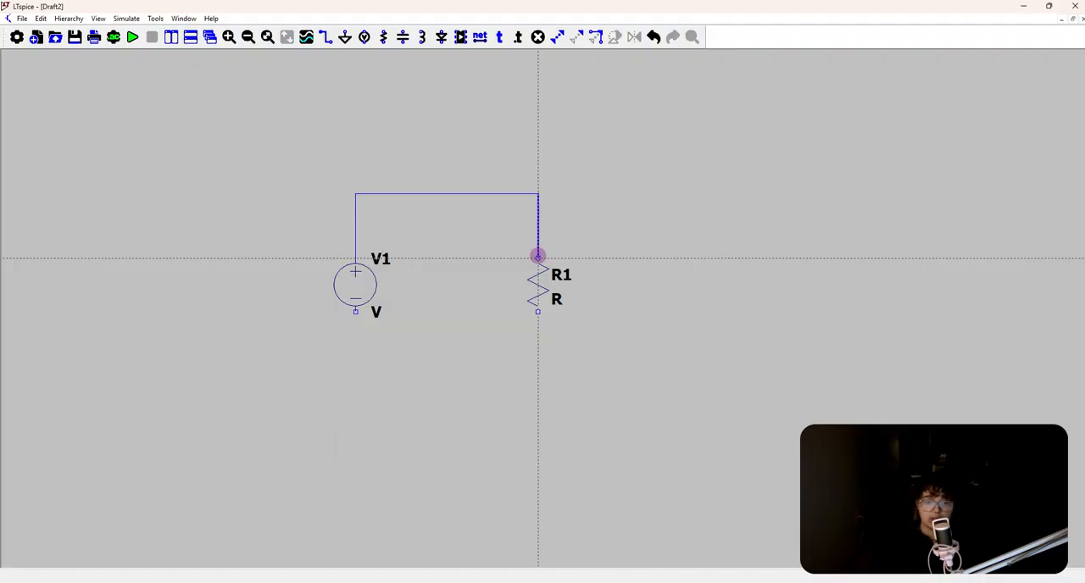
{"action": "left_click", "coordinate": [538, 256]}
Wire the resistor's lower terminal down and back to the voltage source's negative terminal, closing the loop
{"action": "scroll", "coordinate": [537, 257], "scroll_direction": "down", "scroll_amount": 1}
{"action": "scroll", "coordinate": [538, 259], "scroll_direction": "up", "scroll_amount": 3}
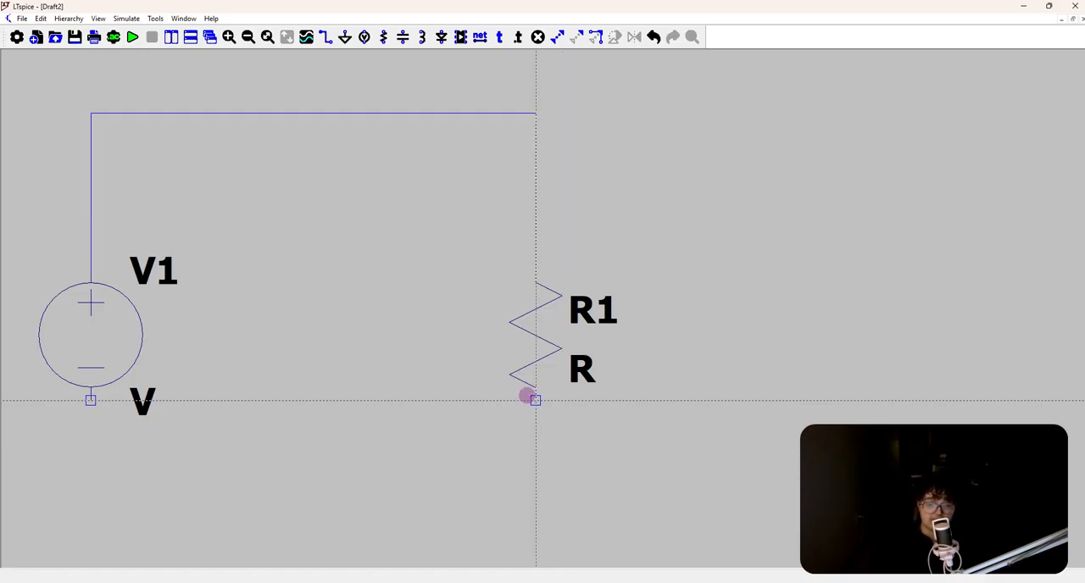
{"action": "left_click", "coordinate": [527, 397]}
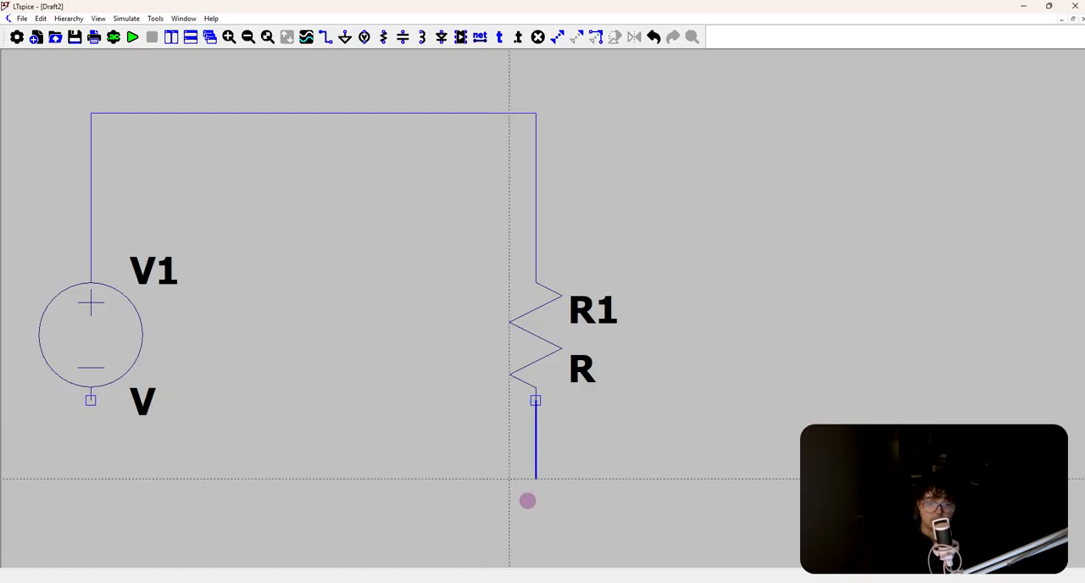
{"action": "scroll", "coordinate": [530, 500], "scroll_direction": "up", "scroll_amount": 1}
{"action": "scroll", "coordinate": [543, 533], "scroll_direction": "down", "scroll_amount": 1}
{"action": "left_click", "coordinate": [533, 531]}
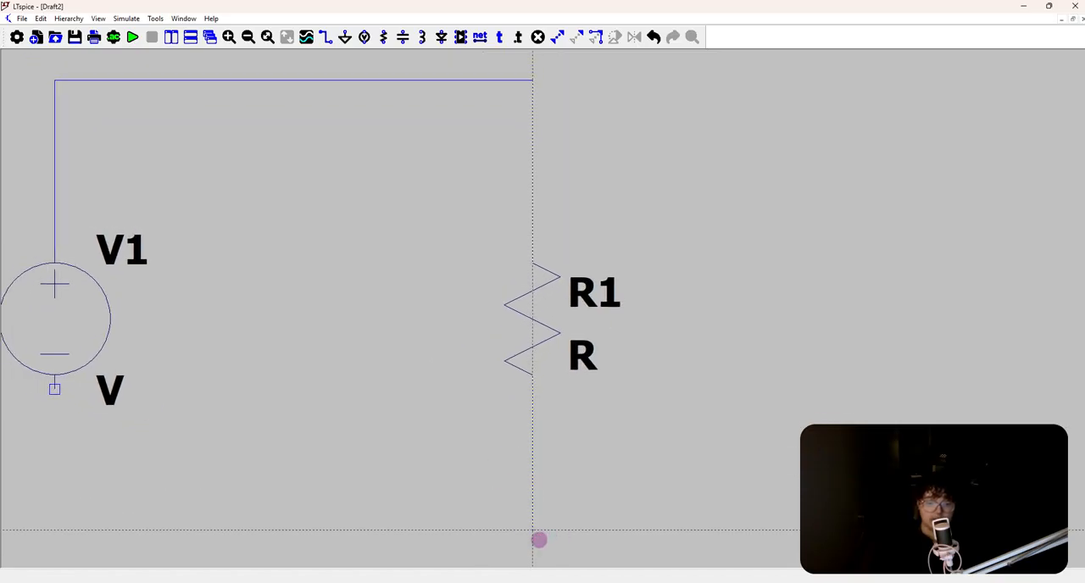
{"action": "left_click", "coordinate": [54, 530]}
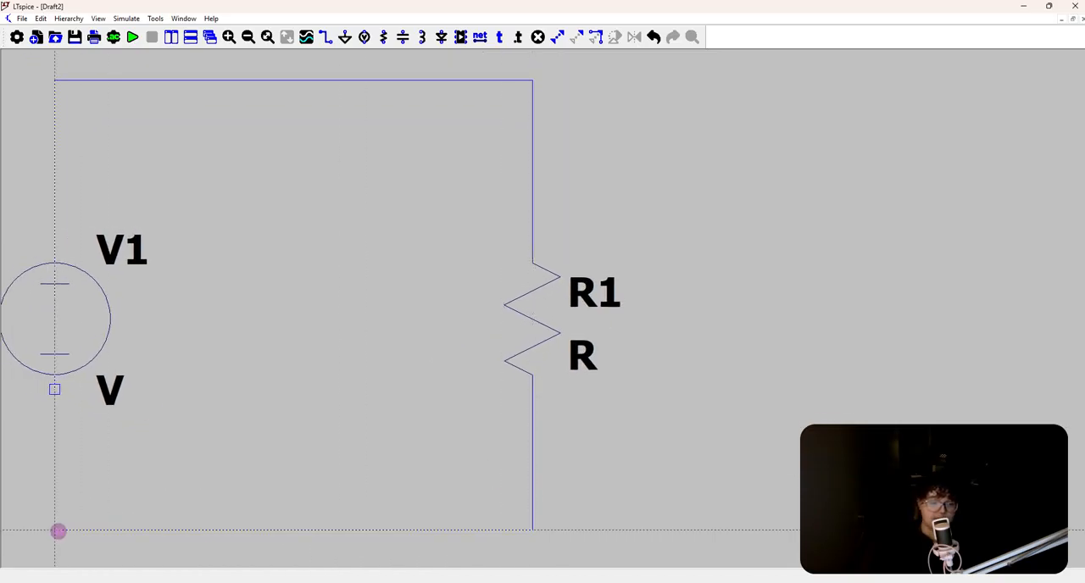
{"action": "left_click", "coordinate": [56, 389]}
{"action": "right_click", "coordinate": [61, 383]}
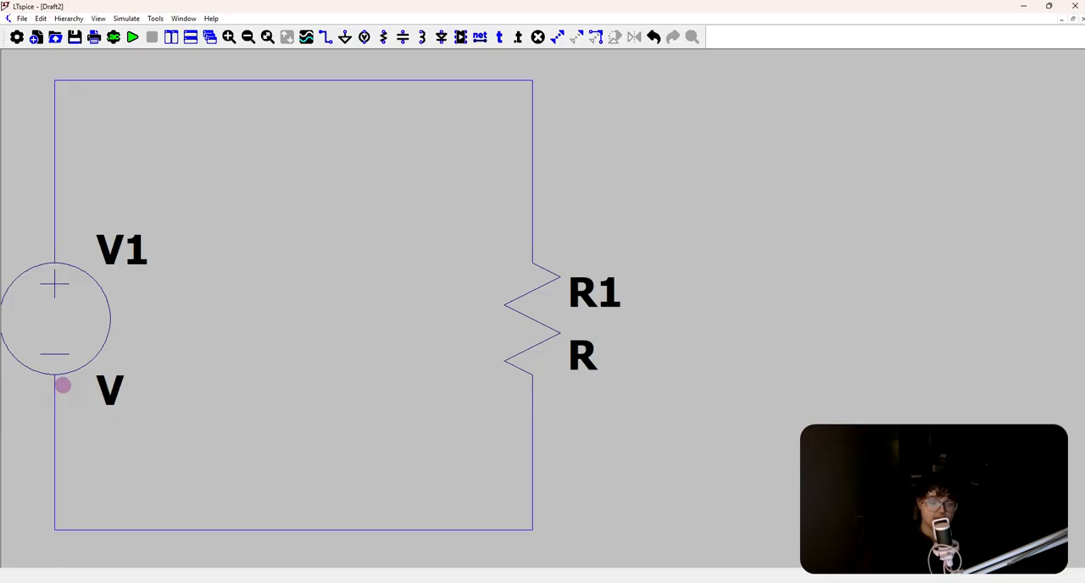
{"action": "scroll", "coordinate": [287, 388], "scroll_direction": "down", "scroll_amount": 3}
{"action": "key", "text": "F3"}
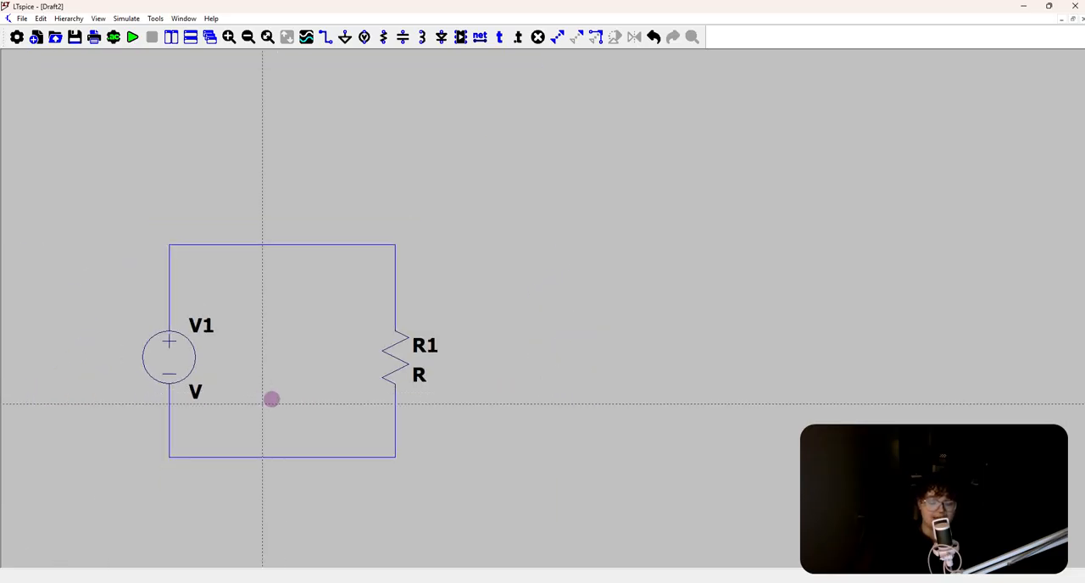
{"action": "right_click", "coordinate": [300, 427]}
Insert a second resistor, rotated horizontally, into the middle of the loop's upper wire
{"action": "left_click_drag", "start_coordinate": [281, 404], "coordinate": [557, 317]}
{"action": "left_click_drag", "start_coordinate": [607, 230], "coordinate": [561, 242]}
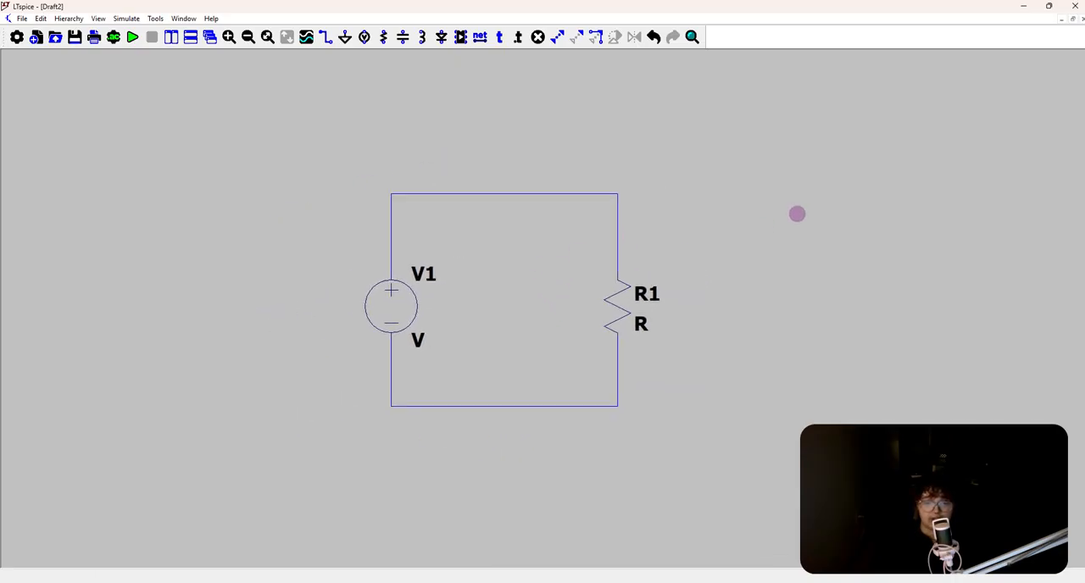
{"action": "mouse_move", "coordinate": [698, 239]}
{"action": "left_mouse_down"}
{"action": "mouse_move", "coordinate": [680, 239]}
{"action": "mouse_move", "coordinate": [707, 220]}
{"action": "left_mouse_up"}
{"action": "left_click_drag", "start_coordinate": [780, 228], "coordinate": [776, 201]}
{"action": "mouse_move", "coordinate": [499, 259]}
{"action": "left_mouse_down"}
{"action": "mouse_move", "coordinate": [472, 269]}
{"action": "mouse_move", "coordinate": [482, 260]}
{"action": "left_mouse_up"}
{"action": "mouse_move", "coordinate": [362, 290]}
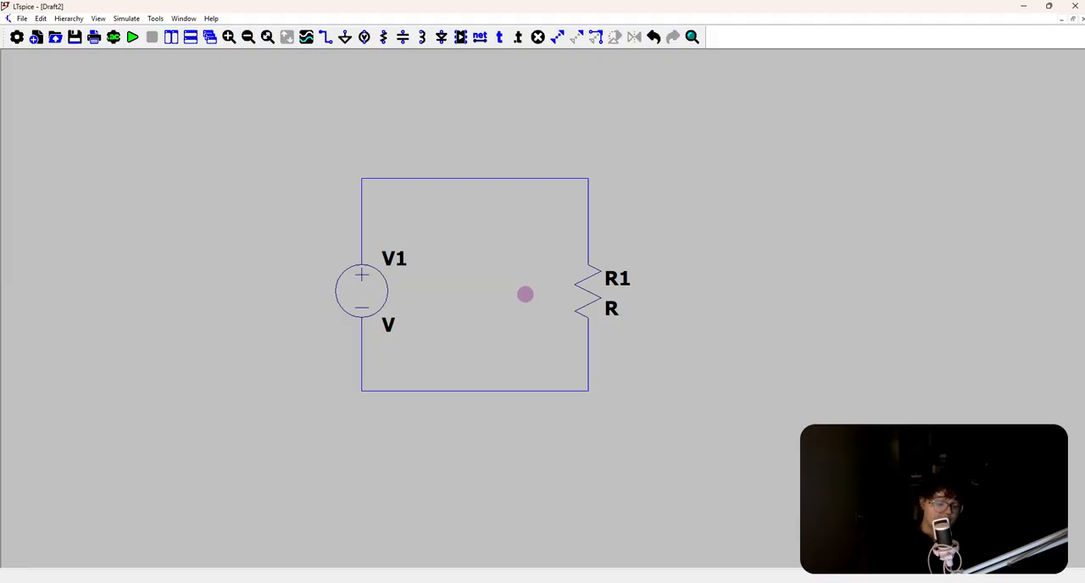
{"action": "key", "text": "r"}
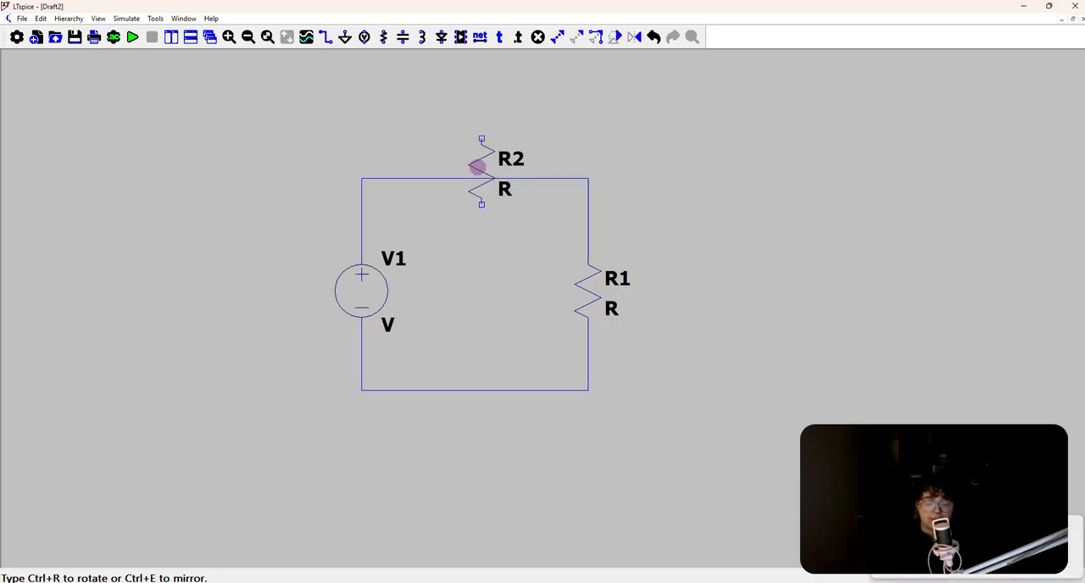
{"action": "key", "text": "Escape"}
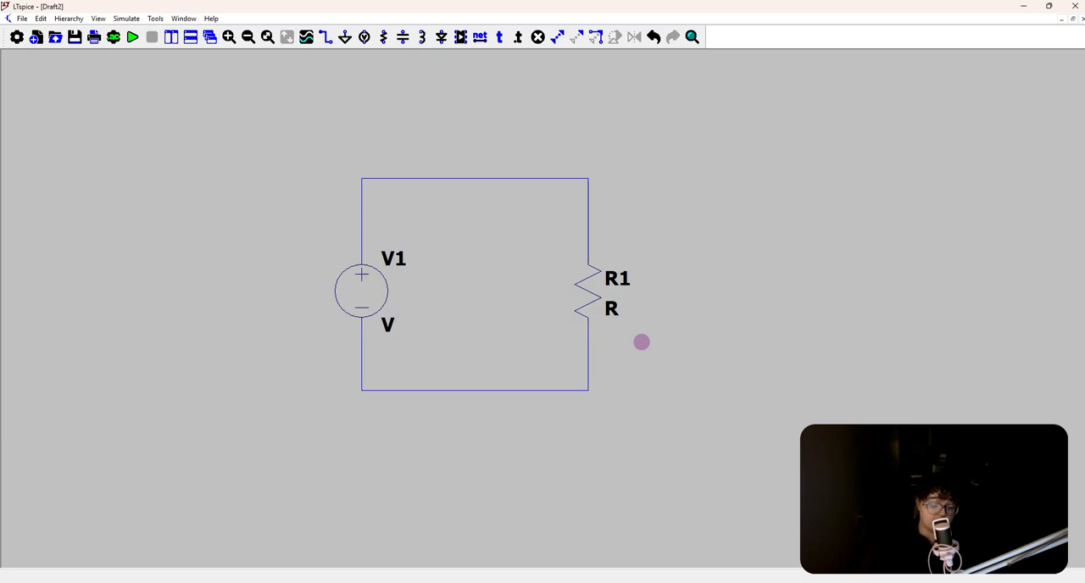
{"action": "key", "text": "r"}
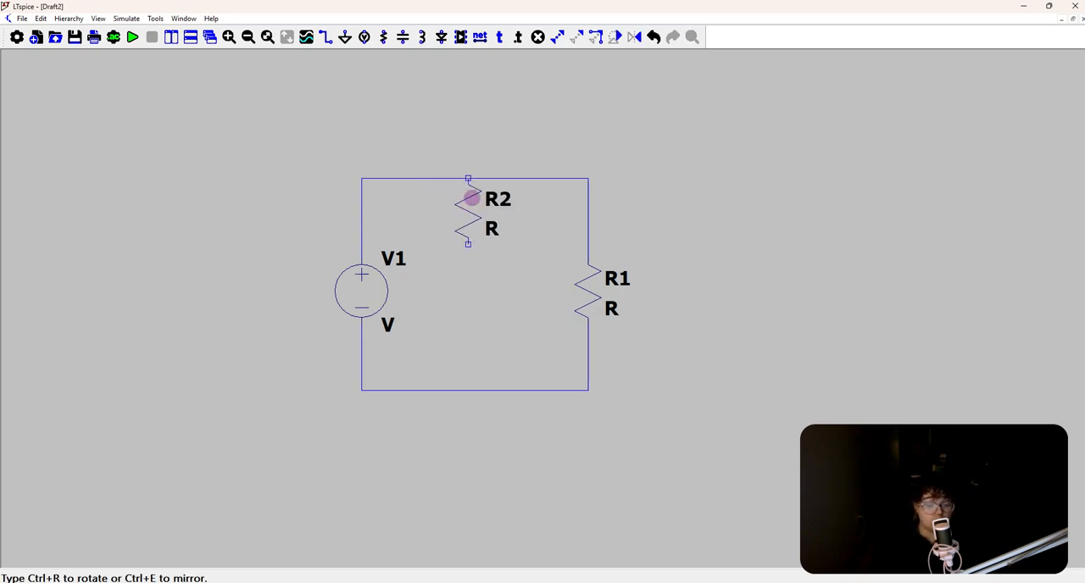
{"action": "key", "text": "ctrl+r"}
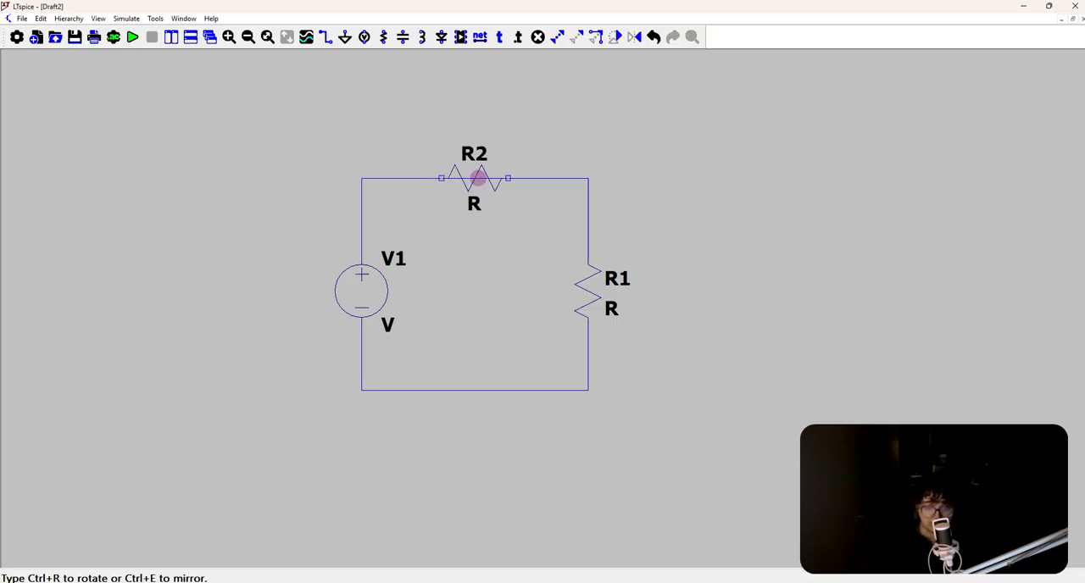
{"action": "key", "text": "Escape"}
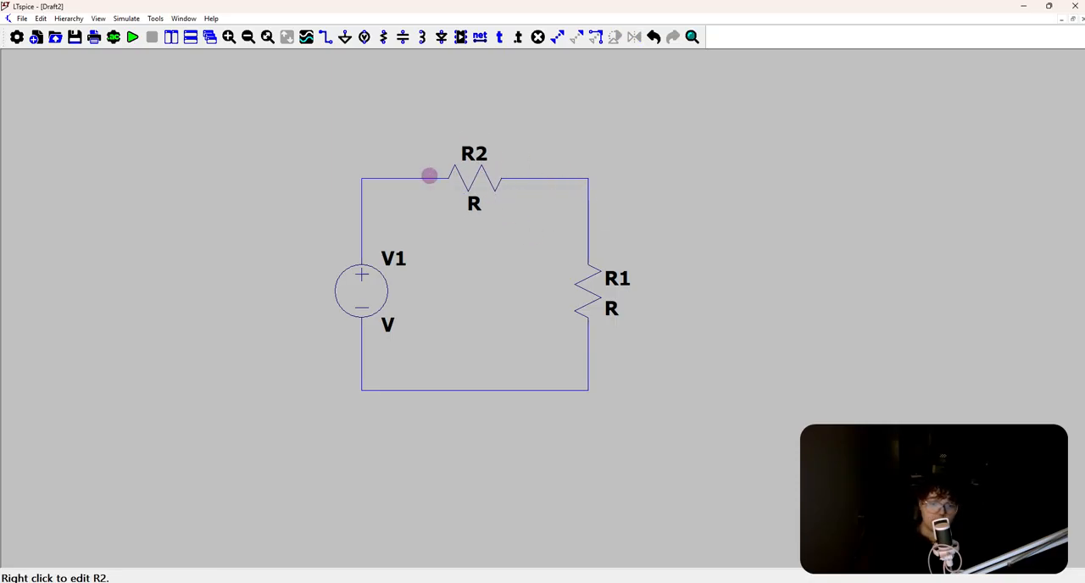
Set the DC value of voltage source V1 to 9 V
{"action": "scroll", "coordinate": [446, 177], "scroll_direction": "up", "scroll_amount": 3}
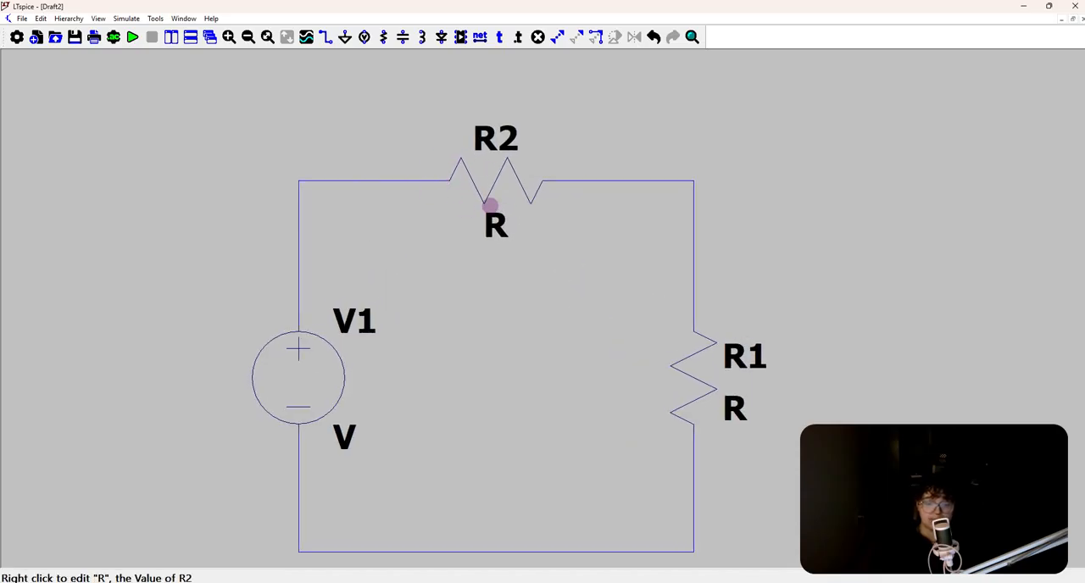
{"action": "scroll", "coordinate": [494, 202], "scroll_direction": "down", "scroll_amount": 3}
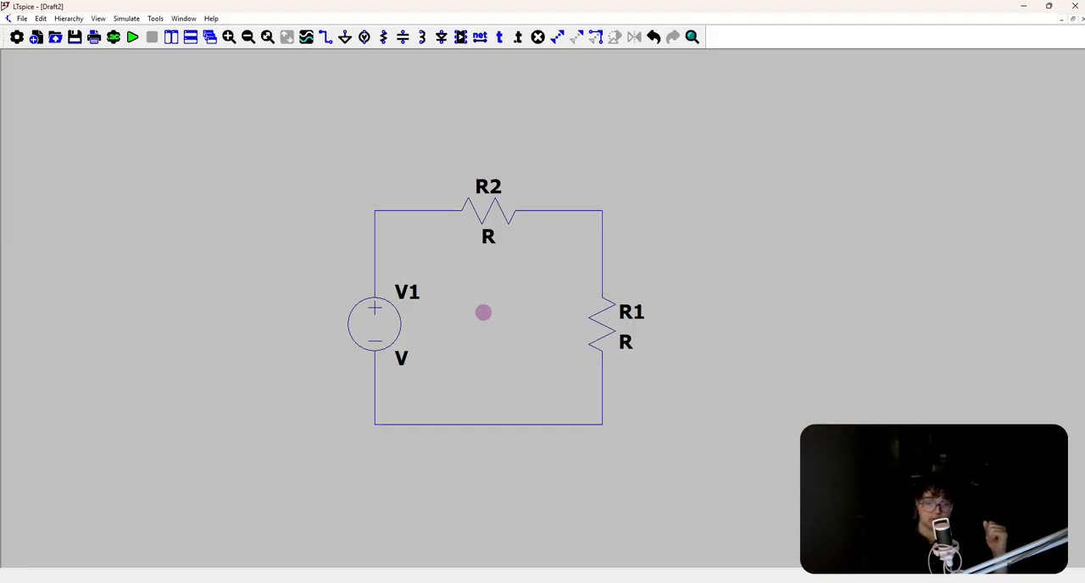
{"action": "right_click", "coordinate": [388, 312]}
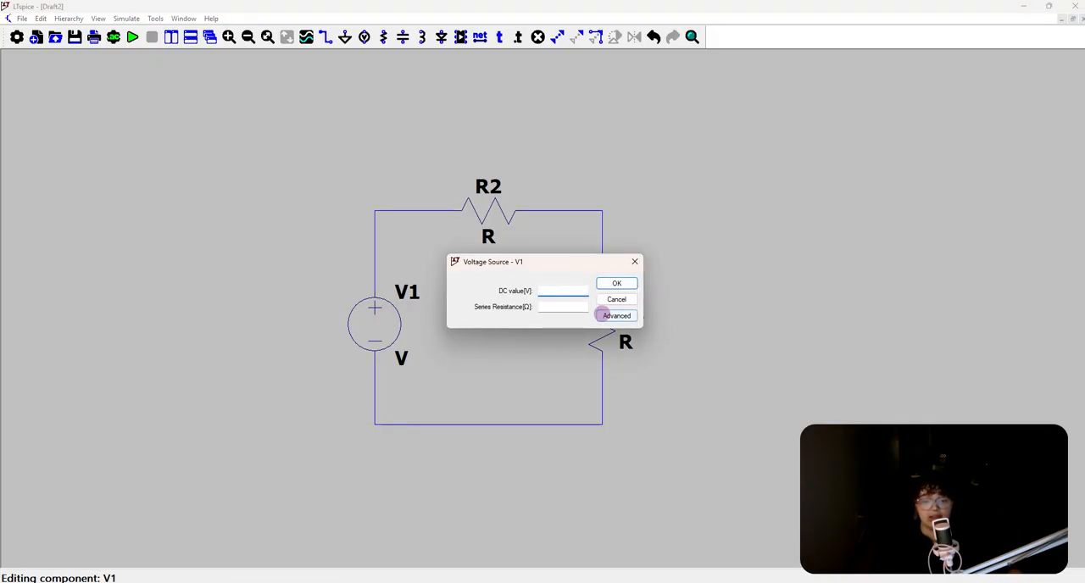
{"action": "left_click", "coordinate": [616, 300]}
{"action": "right_click", "coordinate": [363, 322]}
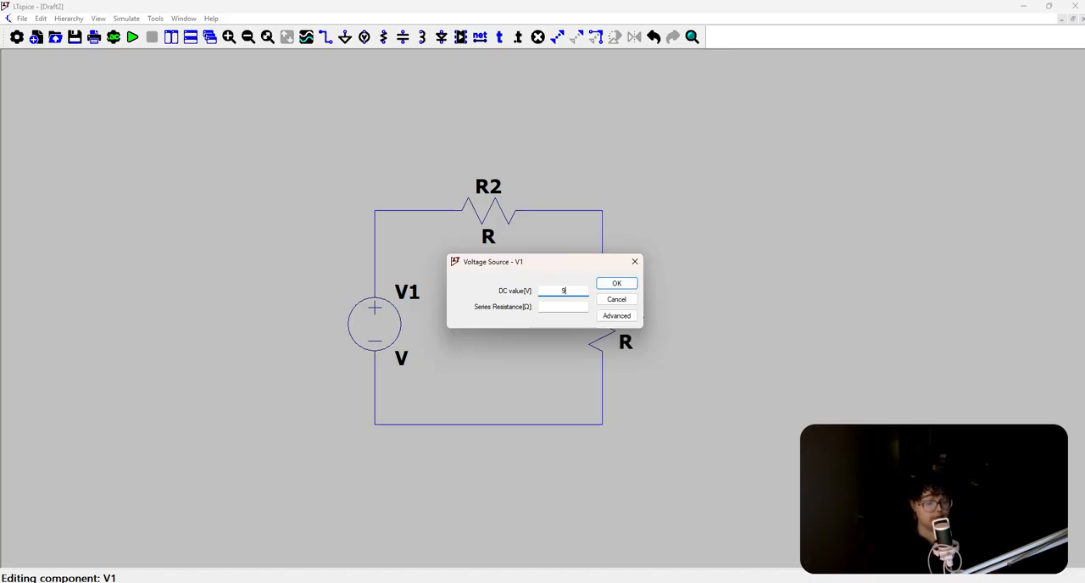
{"action": "key", "text": "Return"}
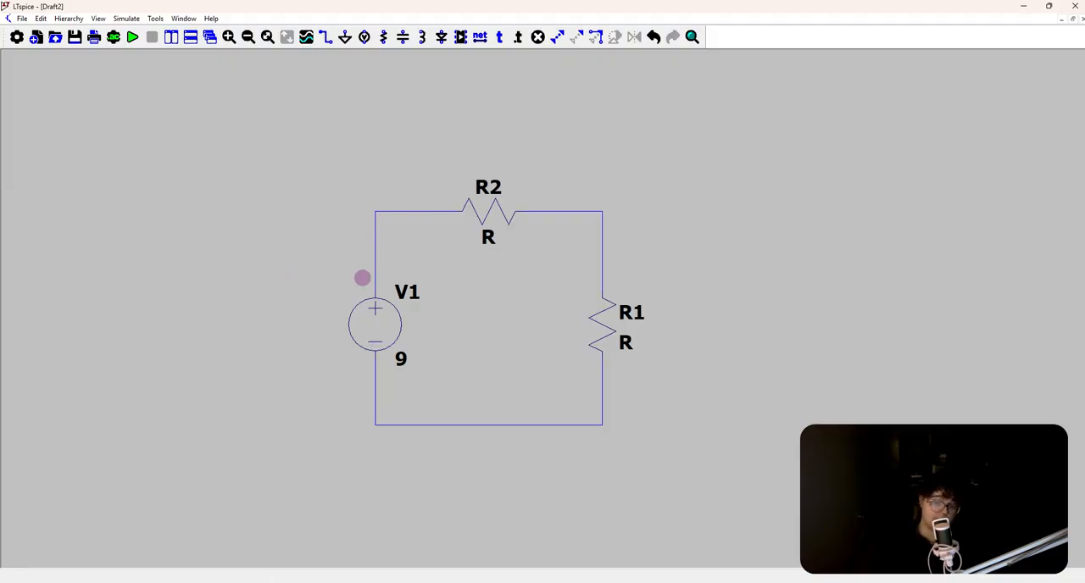
Set the resistance of the horizontal resistor R2 to 1k
{"action": "left_click_drag", "start_coordinate": [475, 300], "coordinate": [453, 328]}
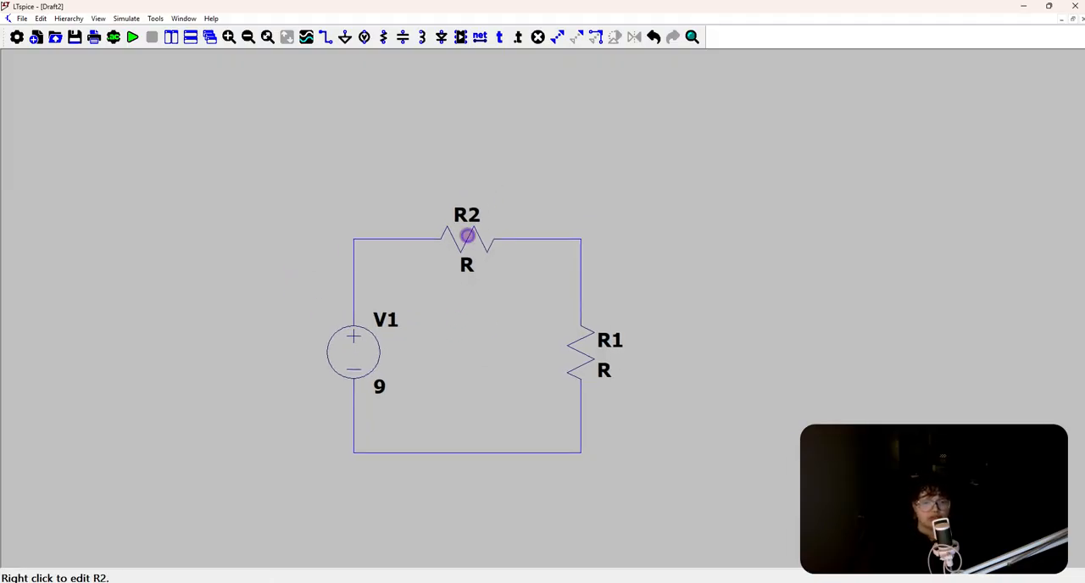
{"action": "right_click", "coordinate": [468, 235]}
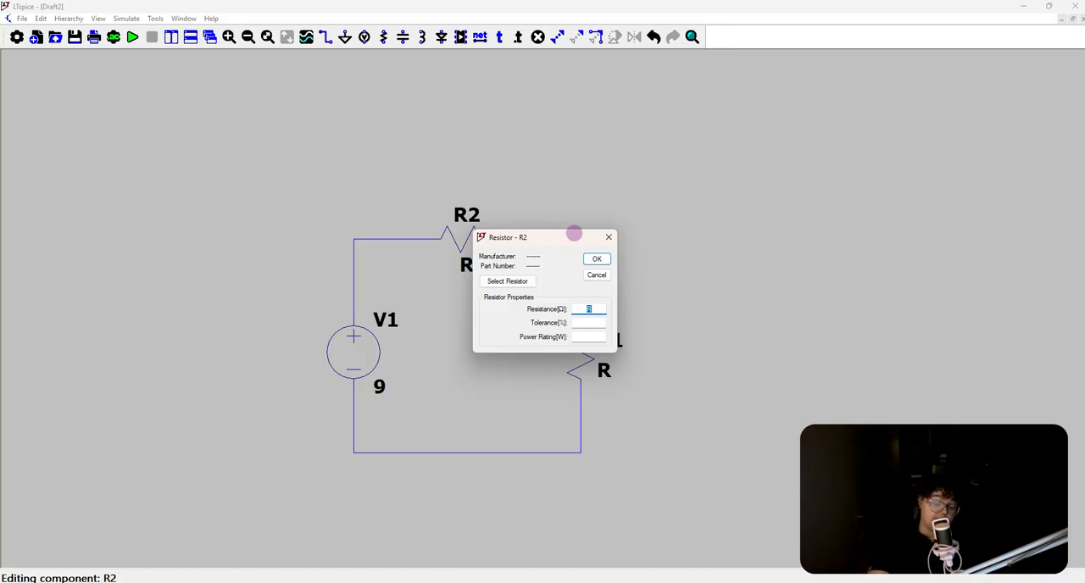
{"action": "type", "text": "1k"}
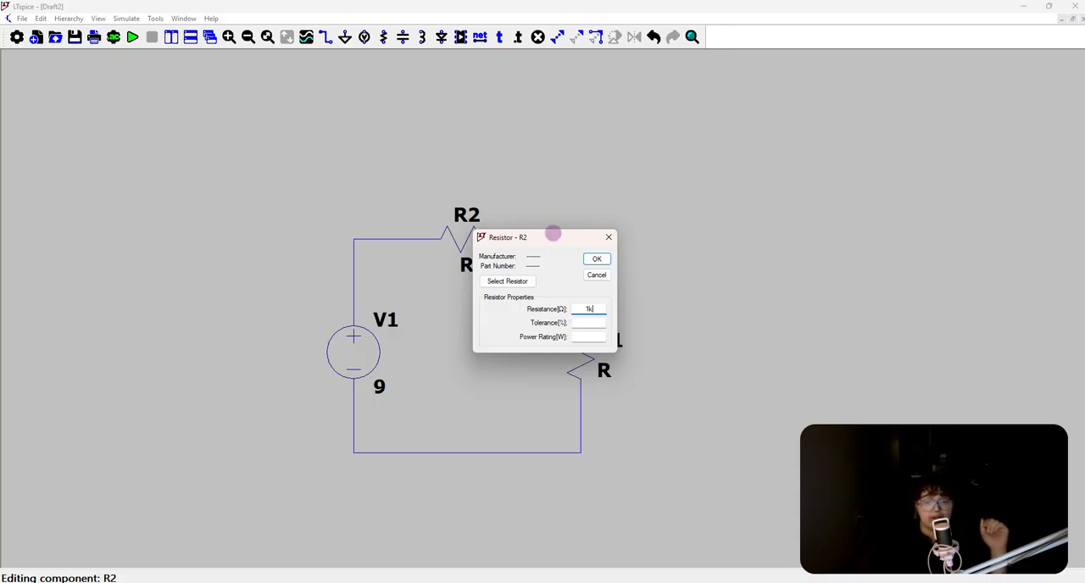
{"action": "left_click", "coordinate": [595, 258]}
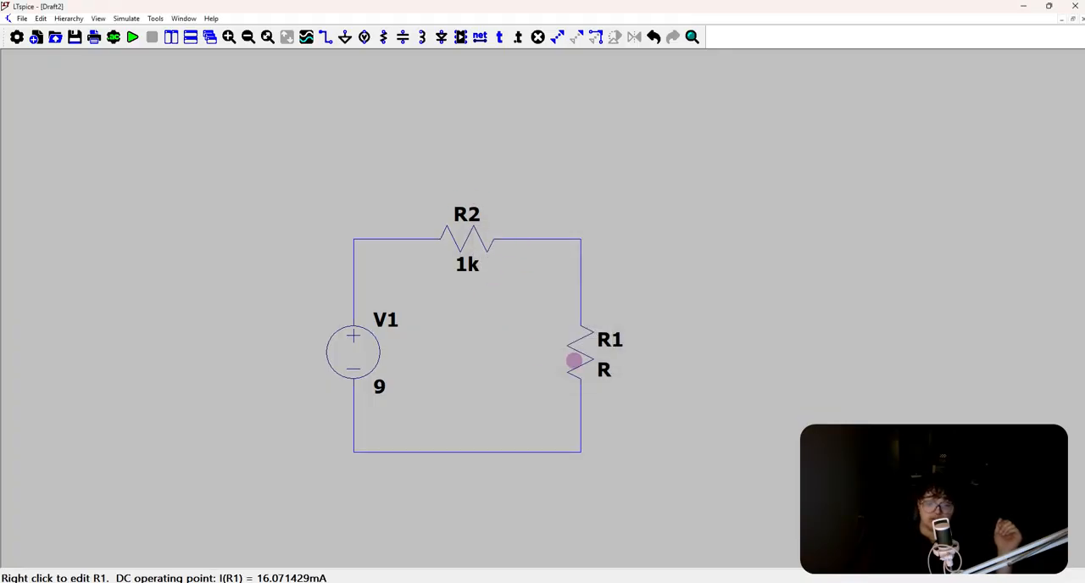
Set the resistance of the vertical resistor R1 to 1k
{"action": "right_click", "coordinate": [574, 358]}
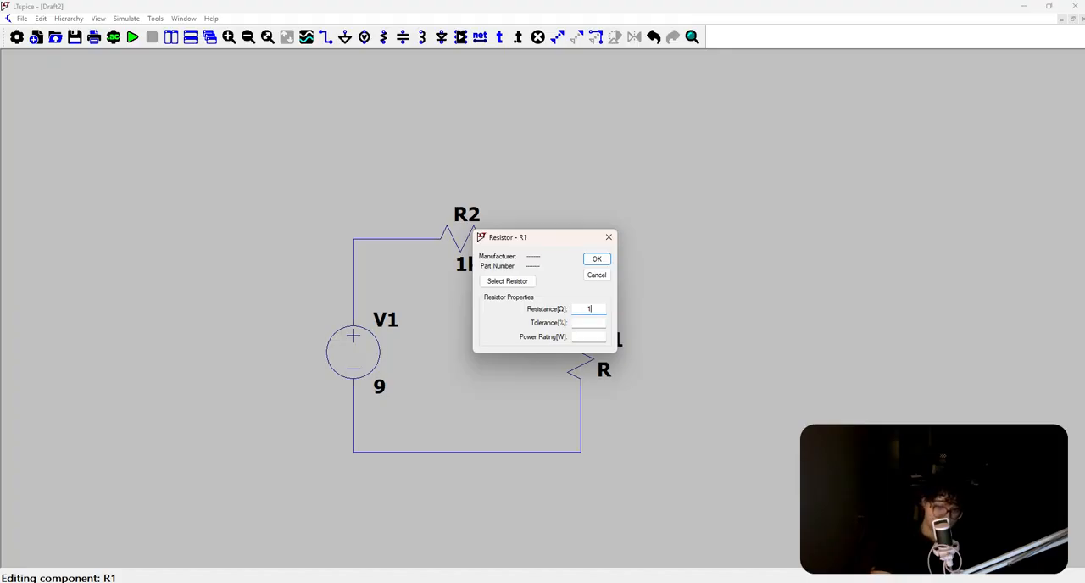
{"action": "key", "text": "Return"}
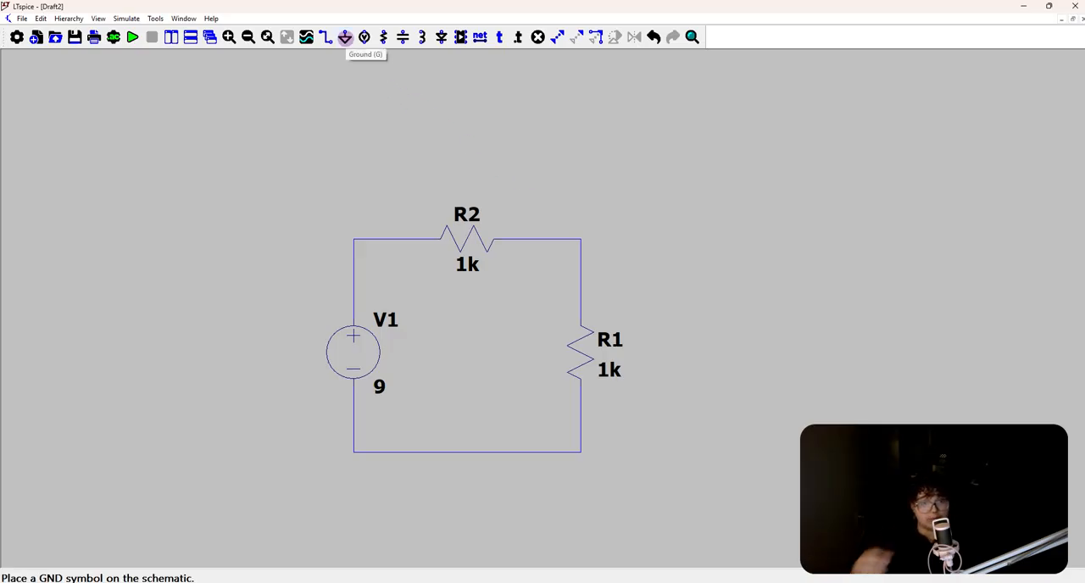
Place a ground symbol below the loop's lower-left corner and wire it up to that corner
{"action": "left_click", "coordinate": [345, 37]}
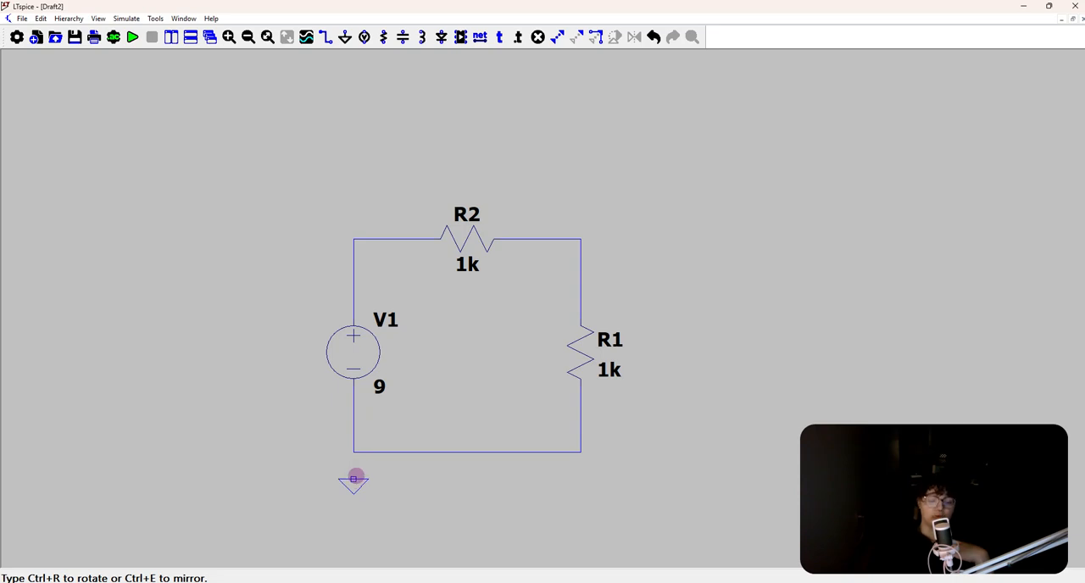
{"action": "left_click", "coordinate": [356, 478]}
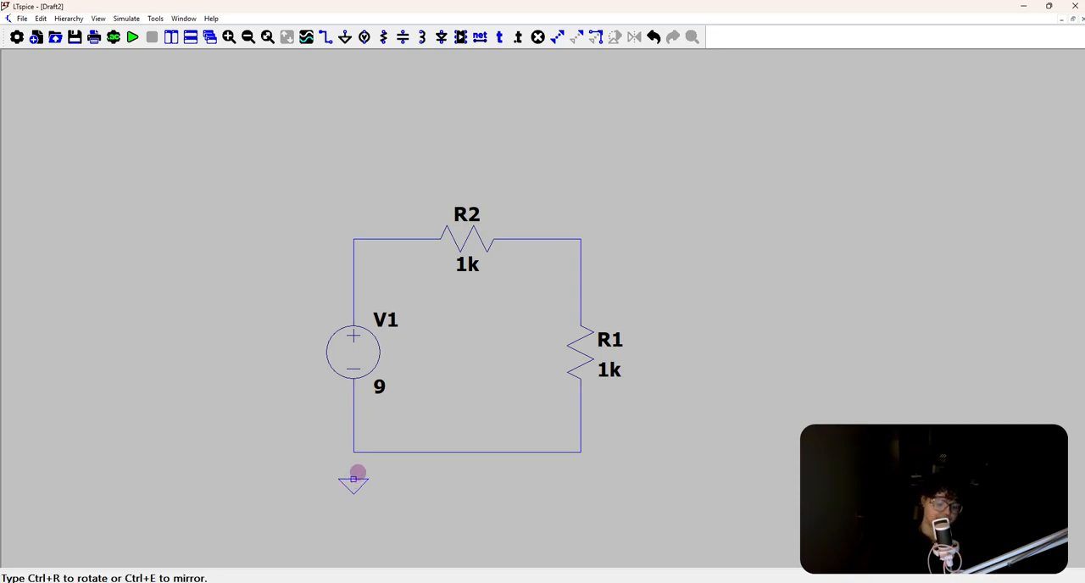
{"action": "key", "text": "w"}
{"action": "left_click", "coordinate": [353, 479]}
{"action": "left_click", "coordinate": [353, 452]}
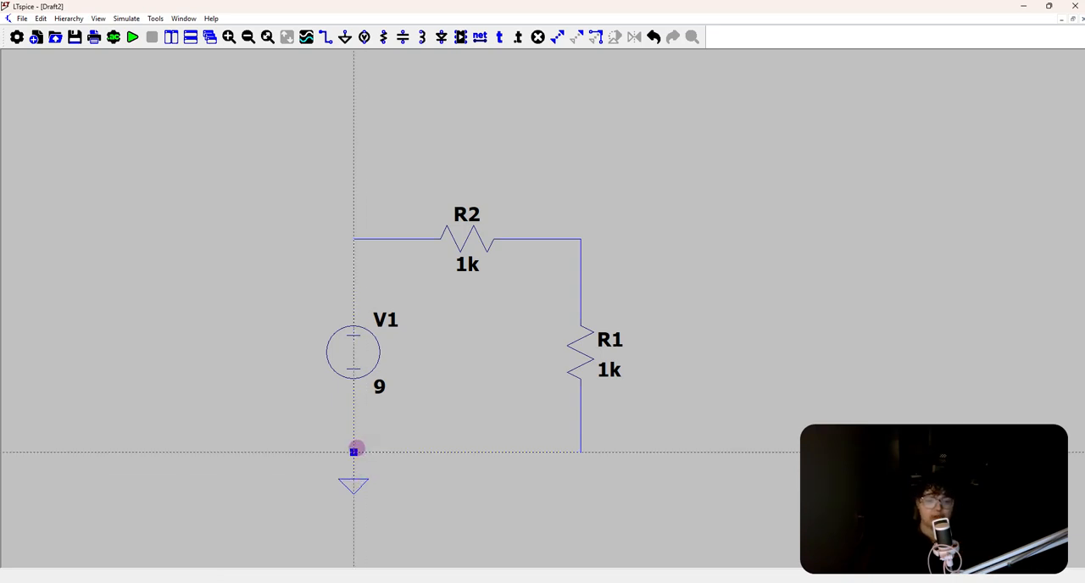
{"action": "key", "text": "Escape"}
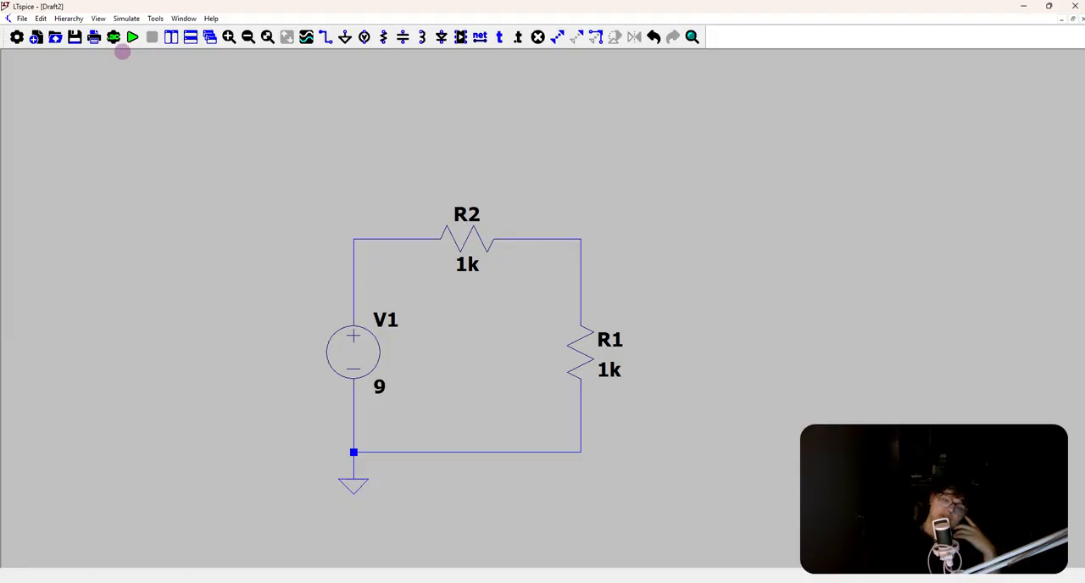
Configure a DC operating point analysis and place its .op directive above the circuit
{"action": "left_click", "coordinate": [117, 40]}
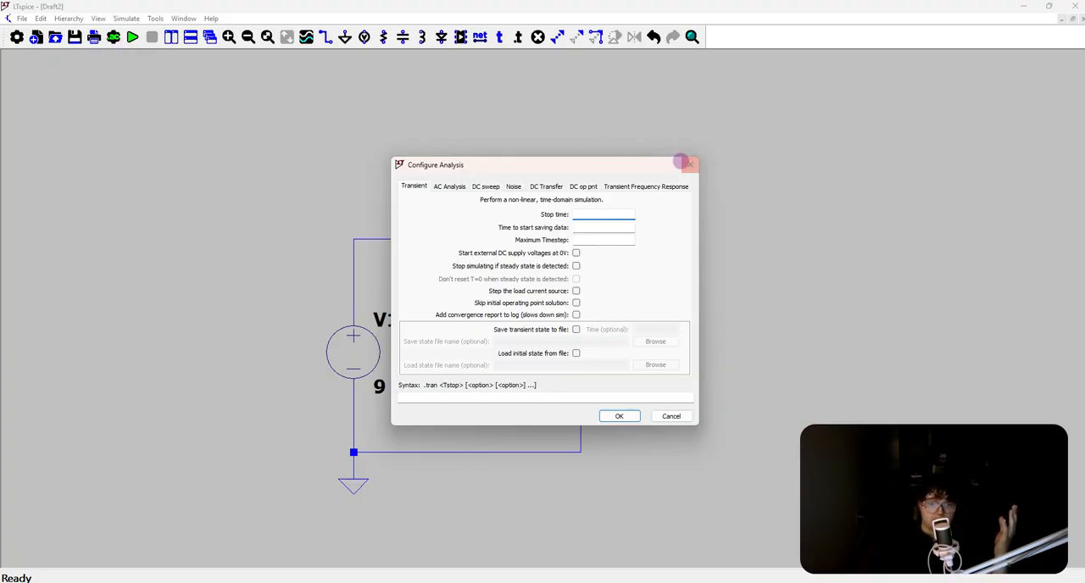
{"action": "left_click", "coordinate": [683, 161]}
{"action": "left_click", "coordinate": [113, 37]}
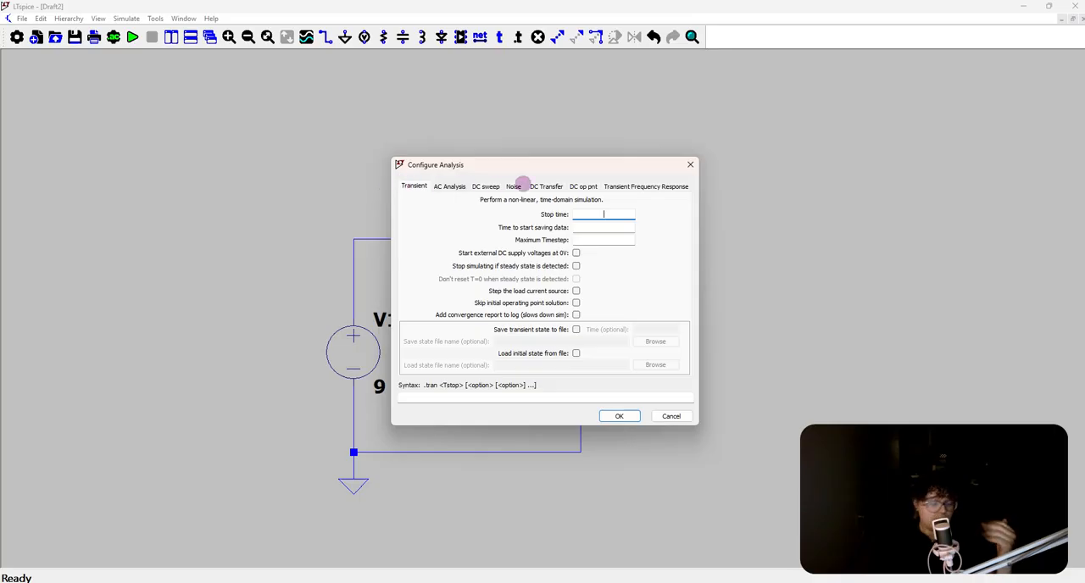
{"action": "left_click", "coordinate": [585, 186]}
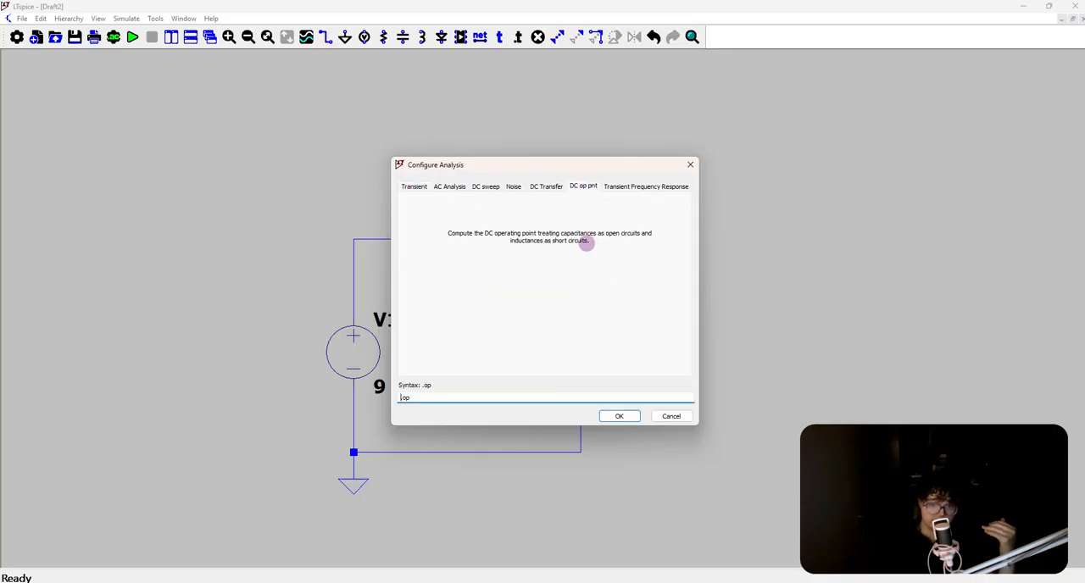
{"action": "left_click", "coordinate": [617, 416]}
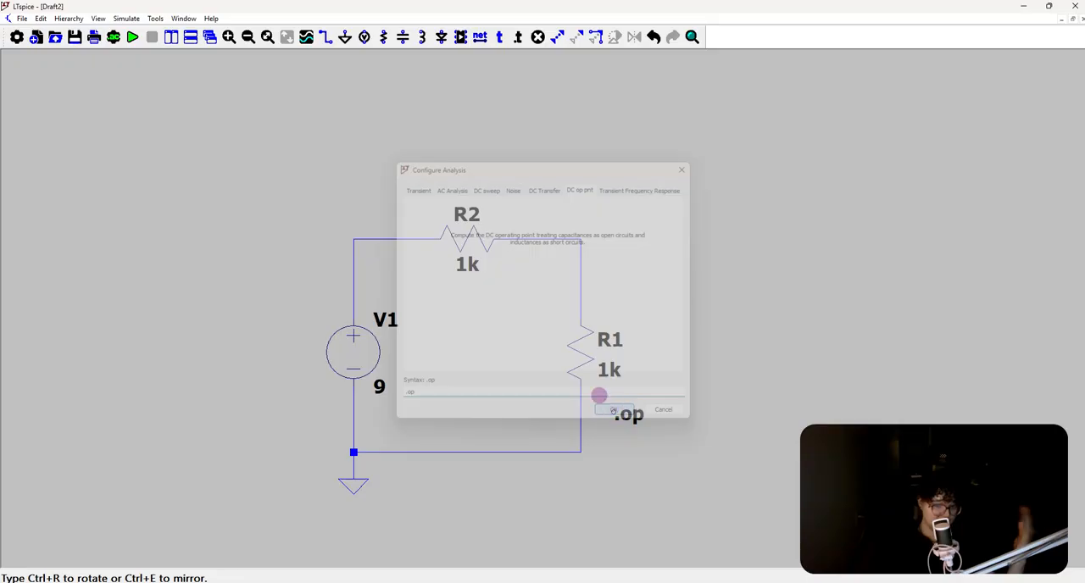
{"action": "left_click", "coordinate": [336, 145]}
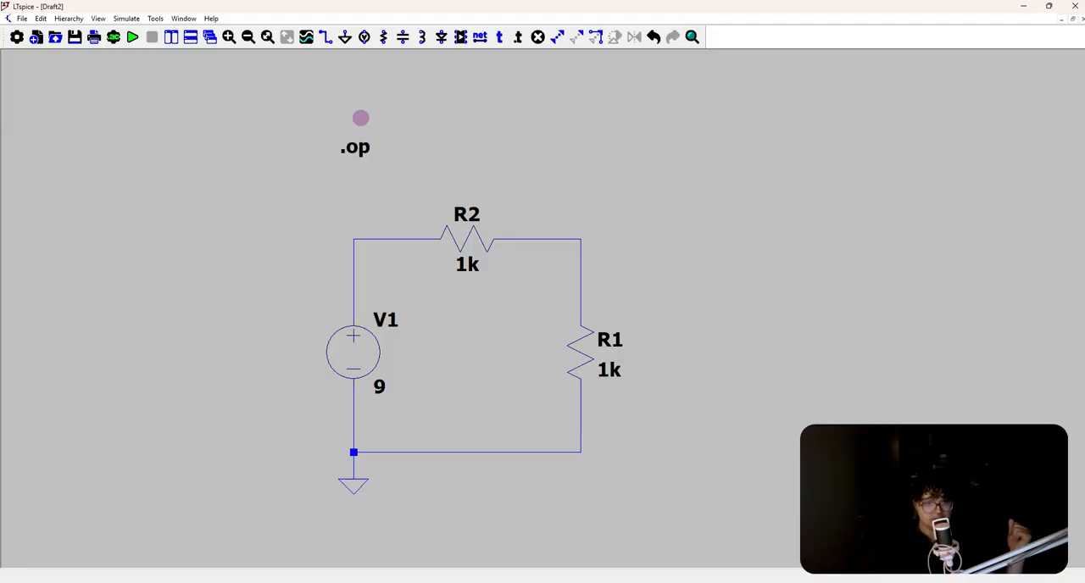
Recheck the DC operating point analysis settings and move the .op directive below the loop's lower-right corner
{"action": "left_click", "coordinate": [114, 37]}
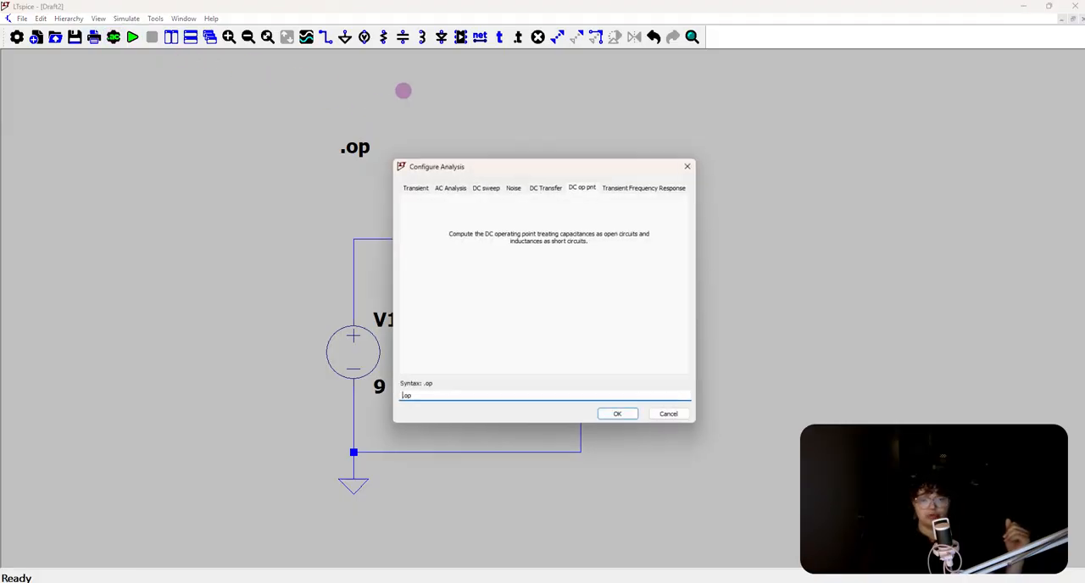
{"action": "left_click", "coordinate": [617, 414]}
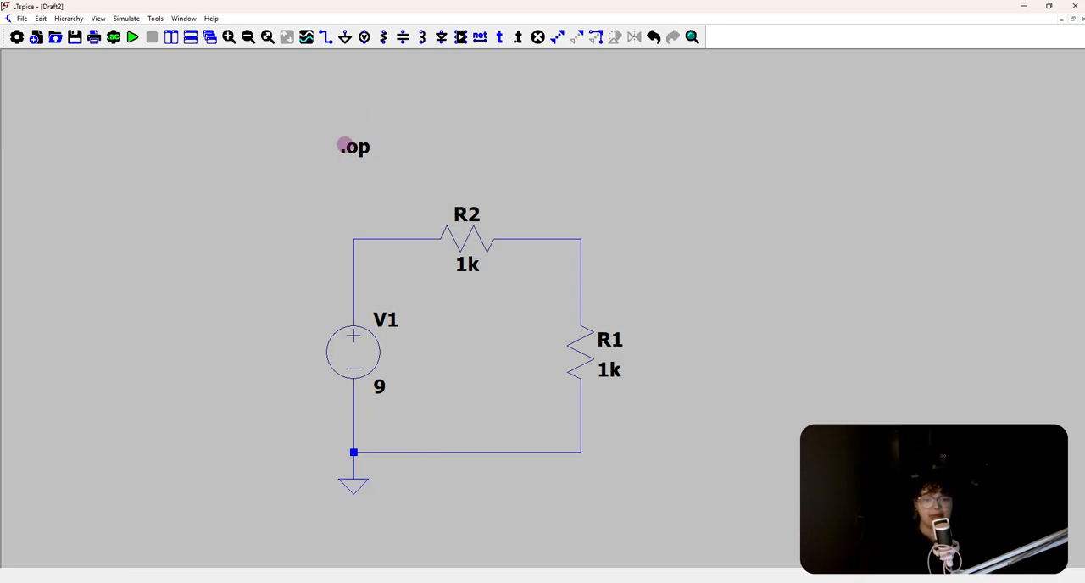
{"action": "left_click_drag", "start_coordinate": [343, 145], "coordinate": [634, 501]}
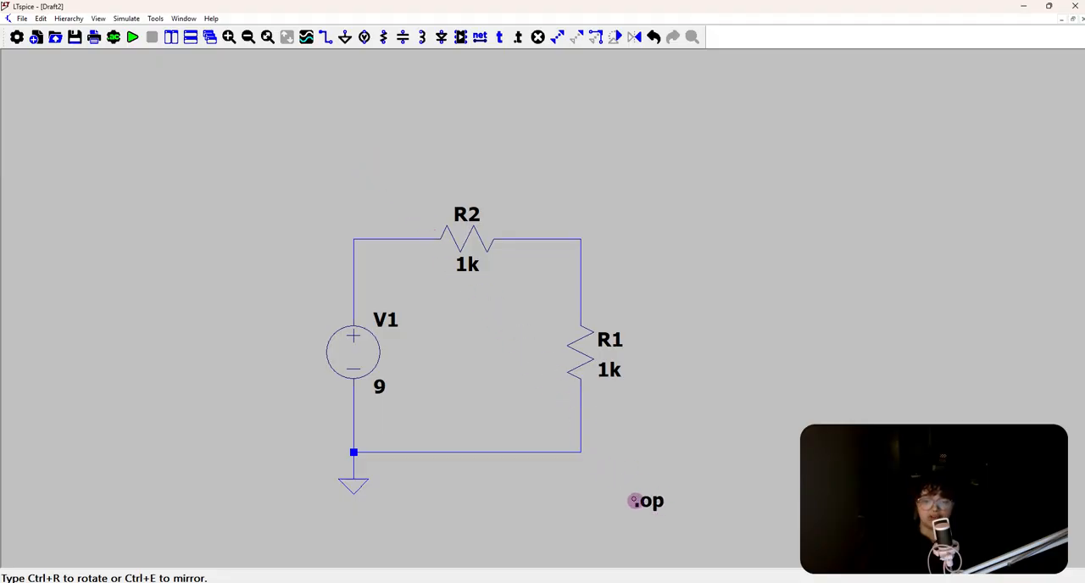
{"action": "left_click", "coordinate": [634, 501]}
{"action": "left_click_drag", "start_coordinate": [641, 256], "coordinate": [663, 210]}
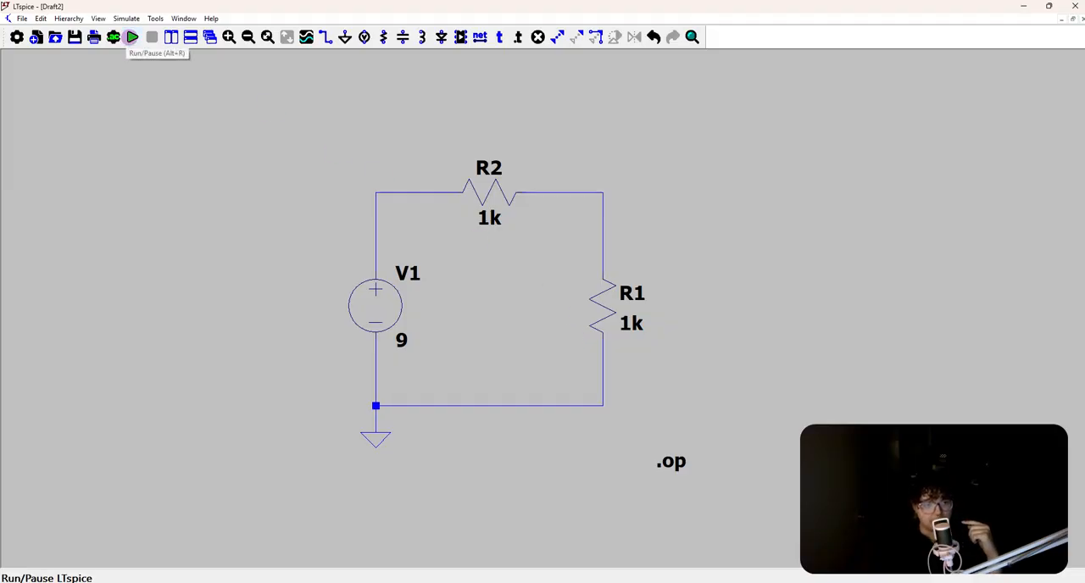
Run the DC operating point simulation and review the listed node voltages and device currents
{"action": "left_click", "coordinate": [132, 37]}
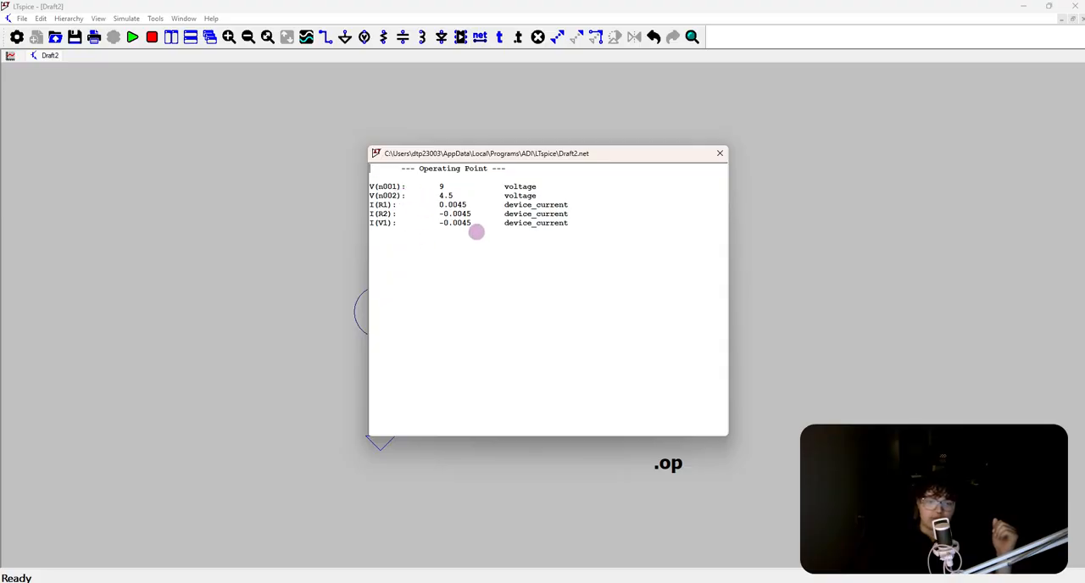
{"action": "left_click", "coordinate": [719, 153]}
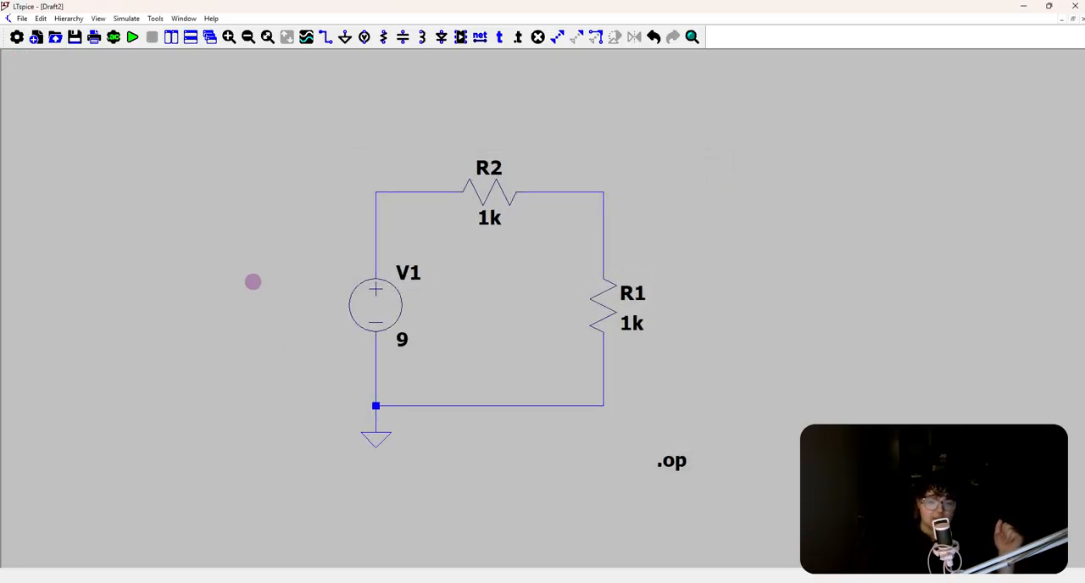
Place DC voltage labels on the loop's upper-left corner, lower wire, upper-right corner and the wire just before R2
{"action": "mouse_move", "coordinate": [370, 198]}
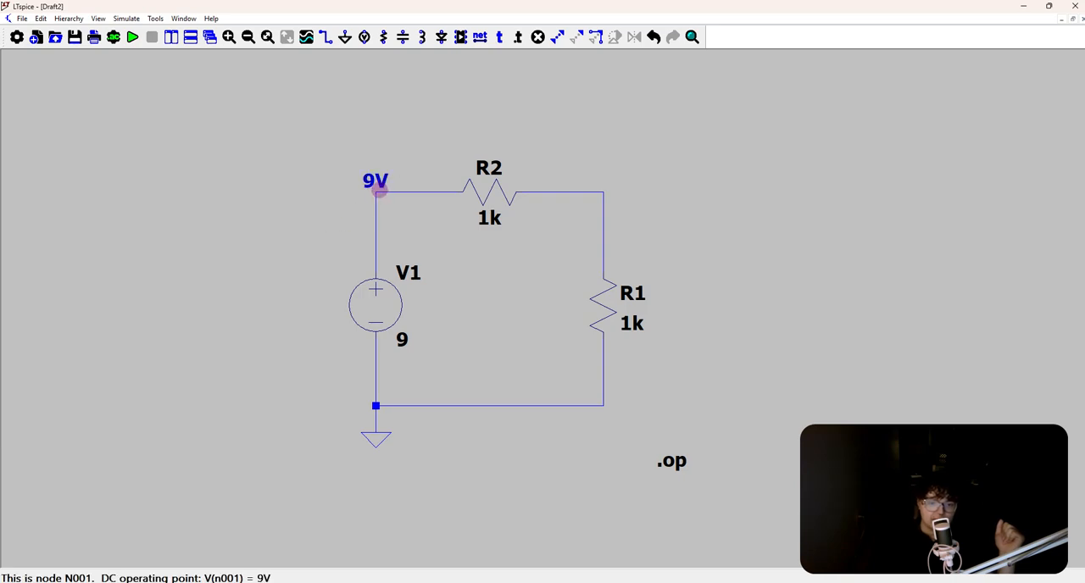
{"action": "left_click", "coordinate": [448, 406]}
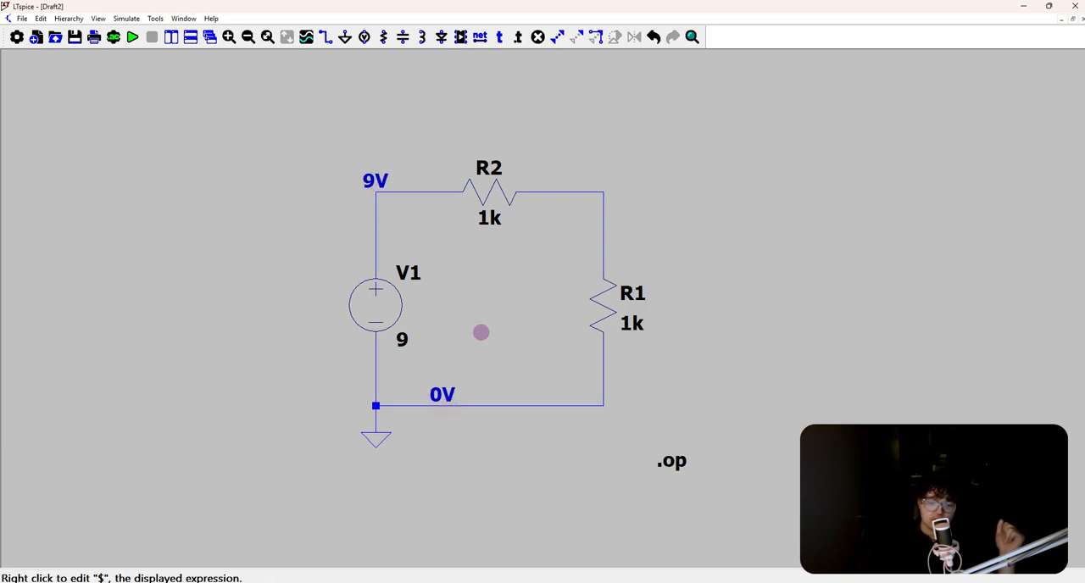
{"action": "mouse_move", "coordinate": [554, 198]}
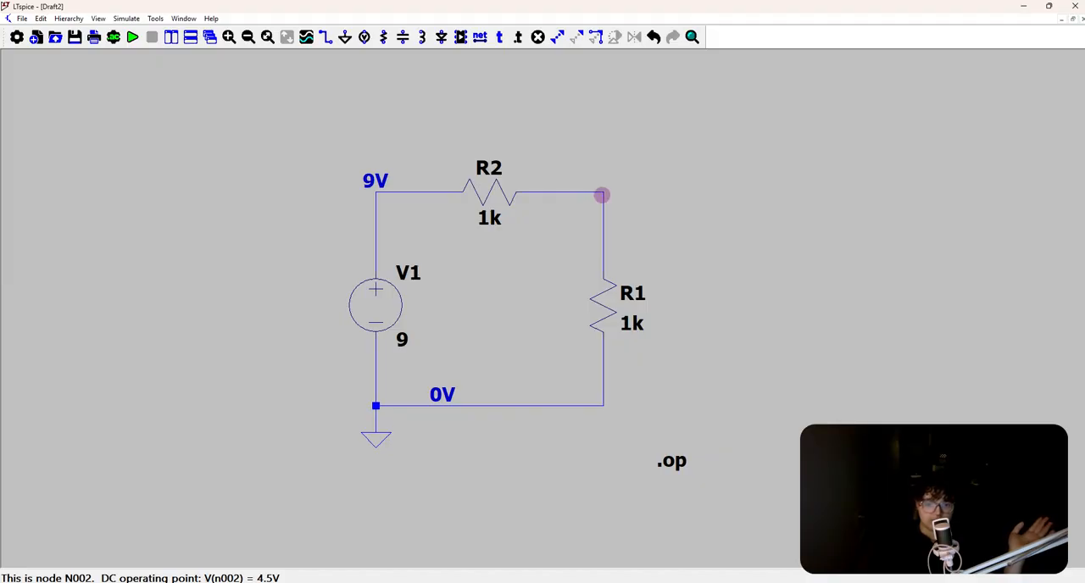
{"action": "left_click", "coordinate": [603, 194]}
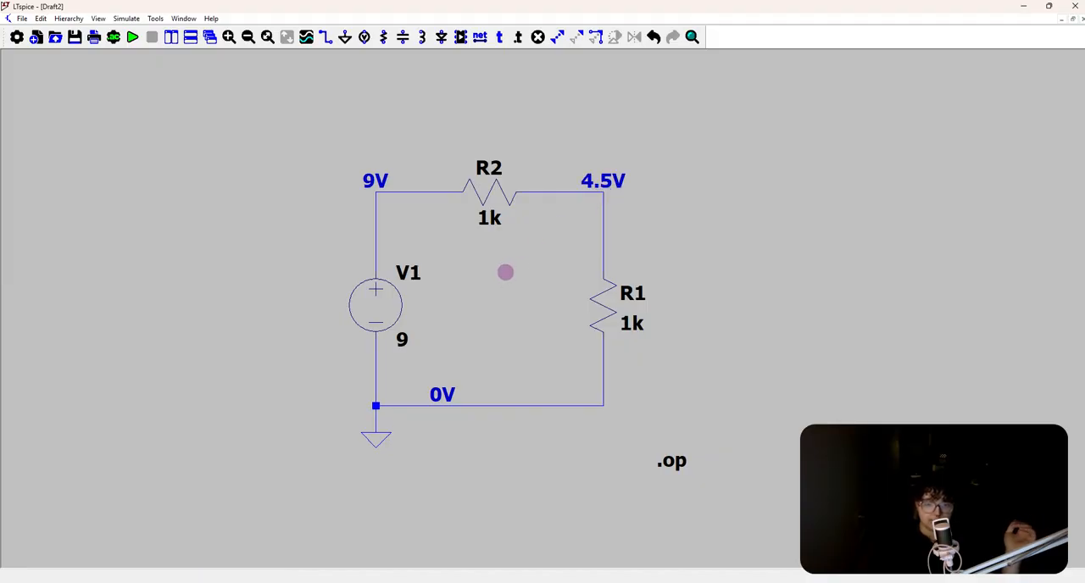
{"action": "mouse_move", "coordinate": [446, 196]}
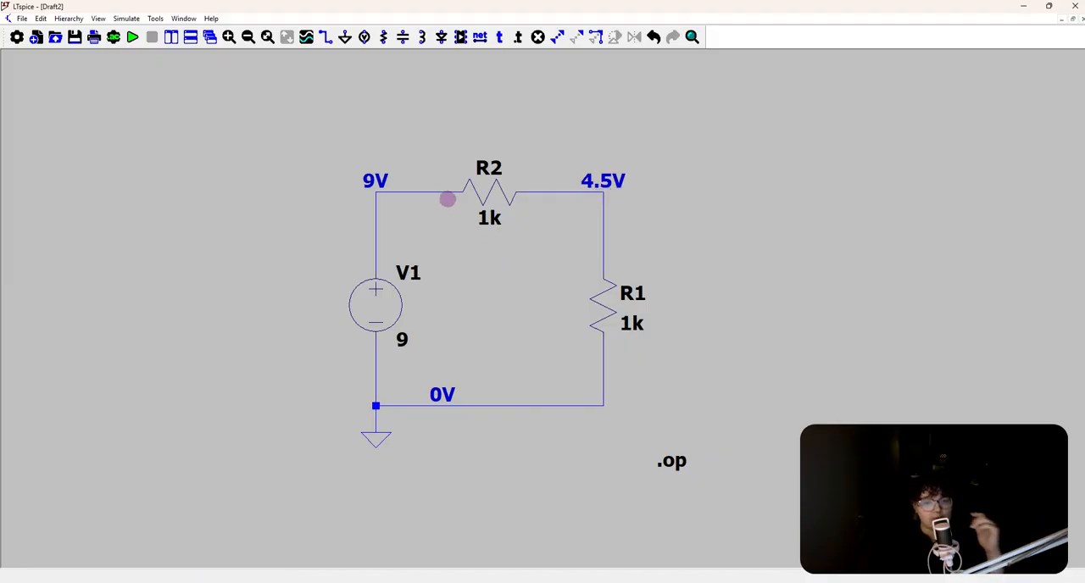
{"action": "left_click", "coordinate": [439, 191]}
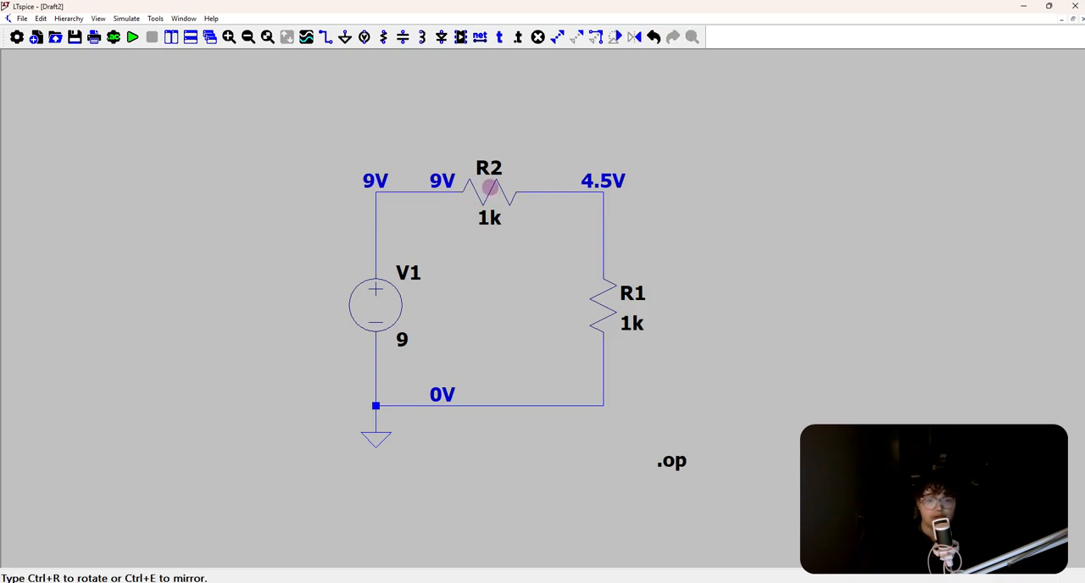
Mirror resistor R2 in place to swap its terminals and rerun the operating point simulation to check its current
{"action": "left_click_drag", "start_coordinate": [477, 188], "coordinate": [484, 188]}
{"action": "left_click", "coordinate": [485, 189]}
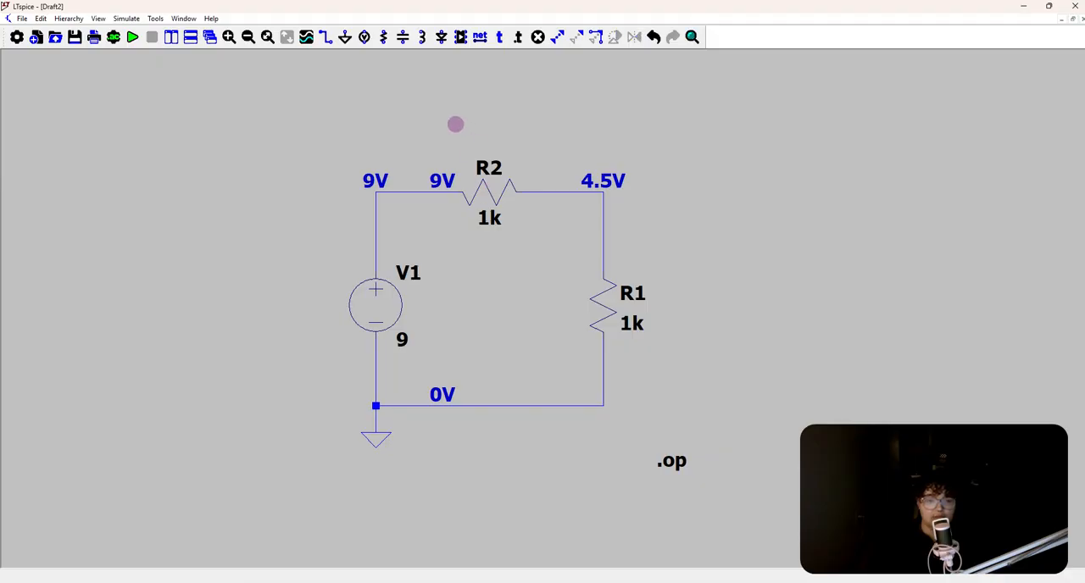
{"action": "left_click", "coordinate": [133, 37]}
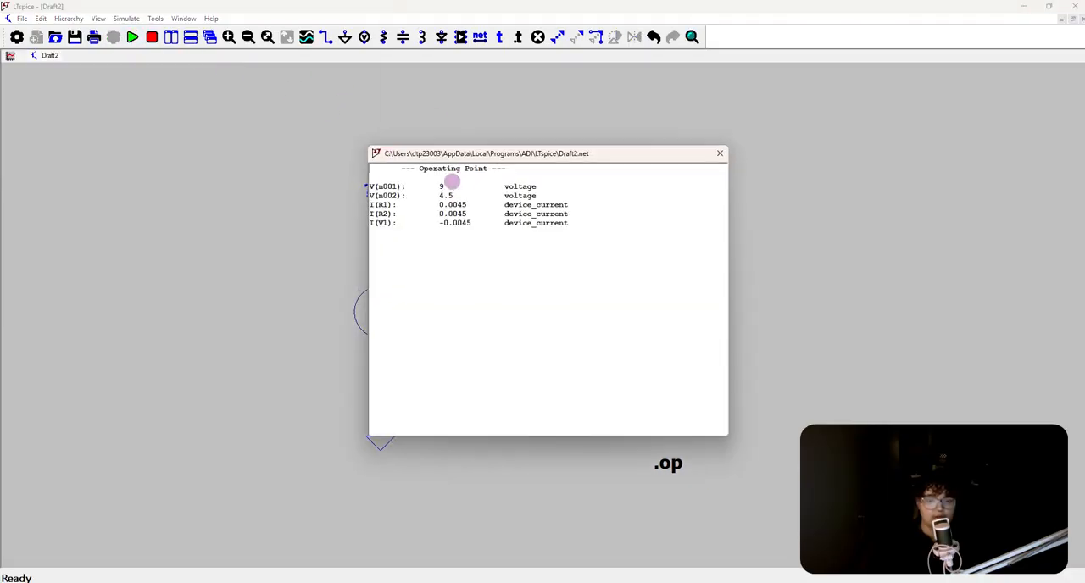
{"action": "left_click", "coordinate": [720, 153]}
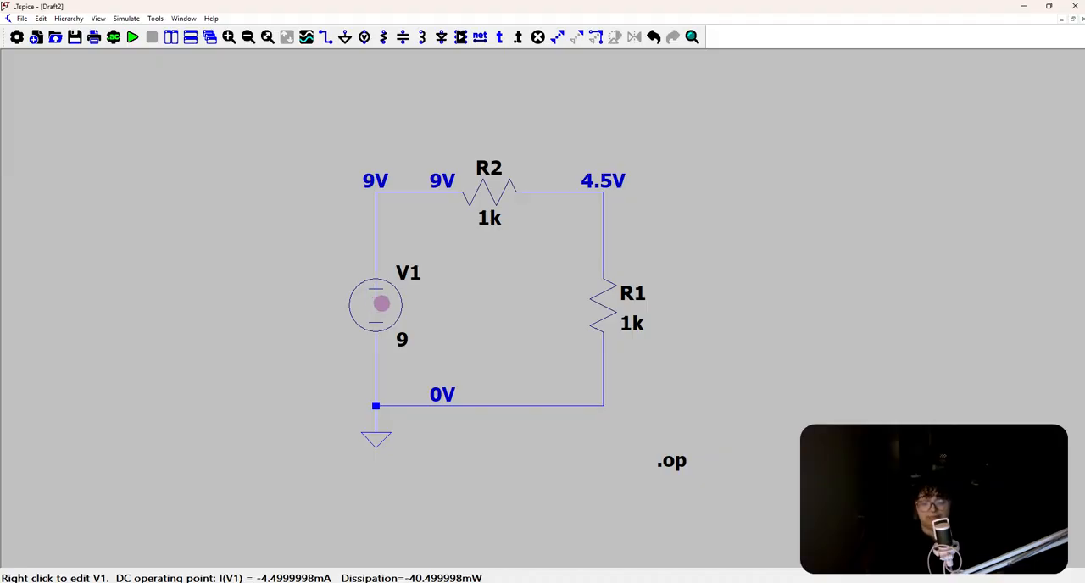
Delete all four voltage labels and the .op directive from the schematic
{"action": "key", "text": "Delete"}
{"action": "left_click", "coordinate": [376, 175]}
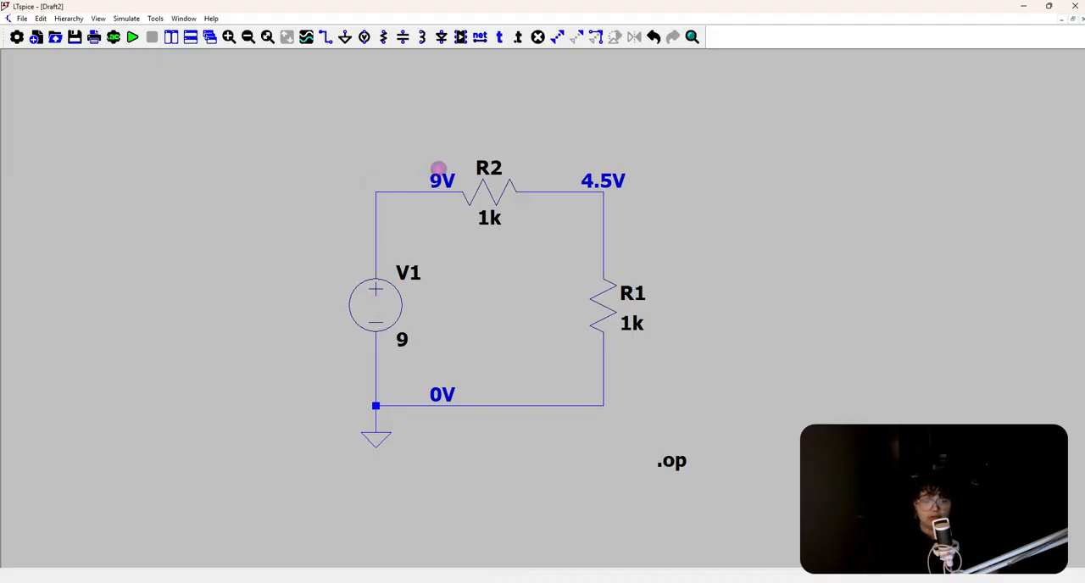
{"action": "left_click", "coordinate": [439, 170]}
{"action": "left_click", "coordinate": [583, 180]}
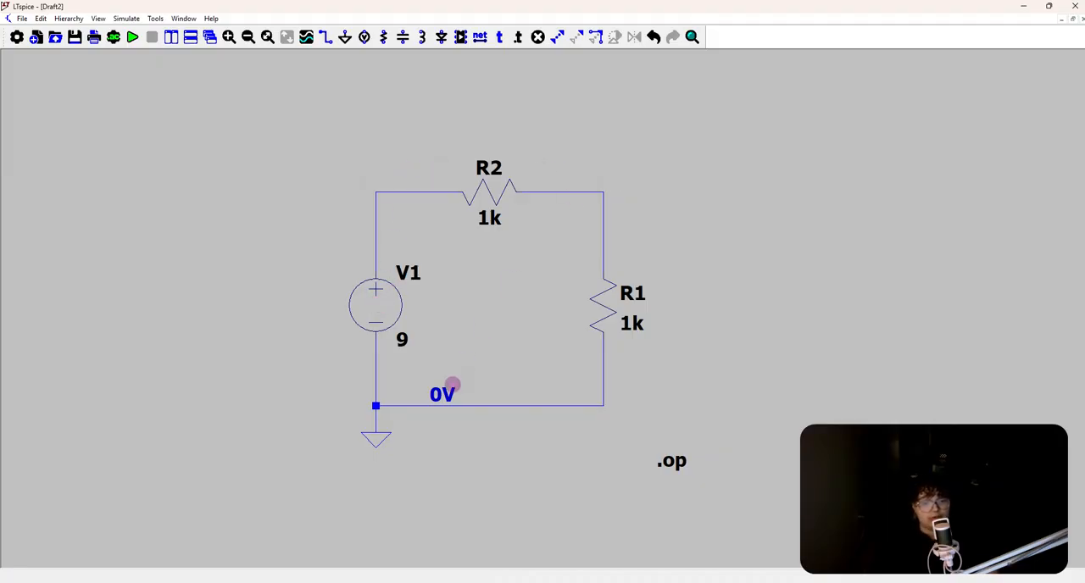
{"action": "left_click", "coordinate": [452, 386]}
{"action": "left_click", "coordinate": [687, 464]}
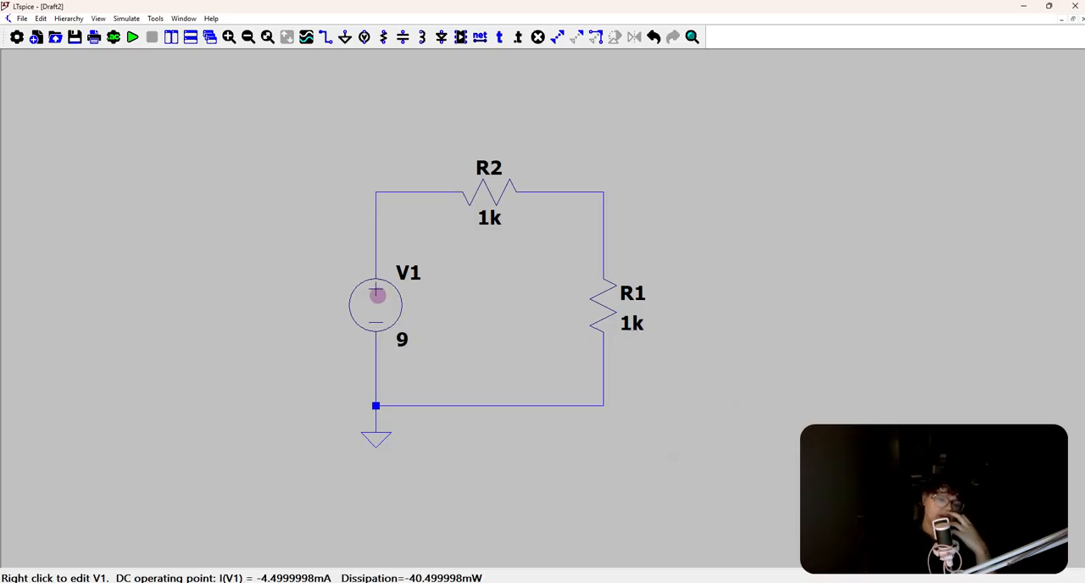
Change voltage source V1 to a SINE function with 0 V DC offset, 4.5 V amplitude and 1k Hz frequency
{"action": "right_click", "coordinate": [377, 295]}
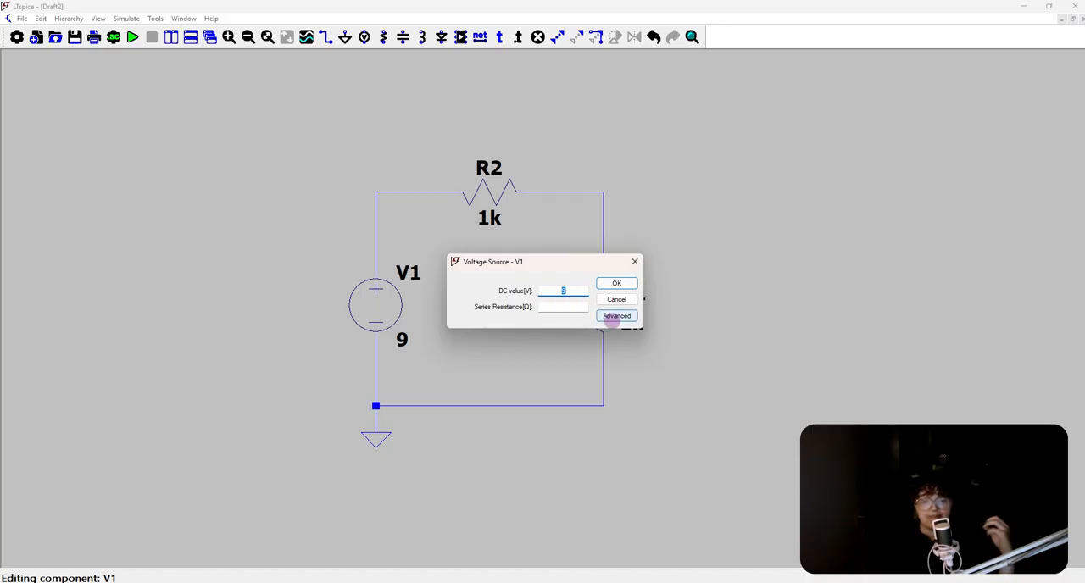
{"action": "left_click", "coordinate": [614, 316]}
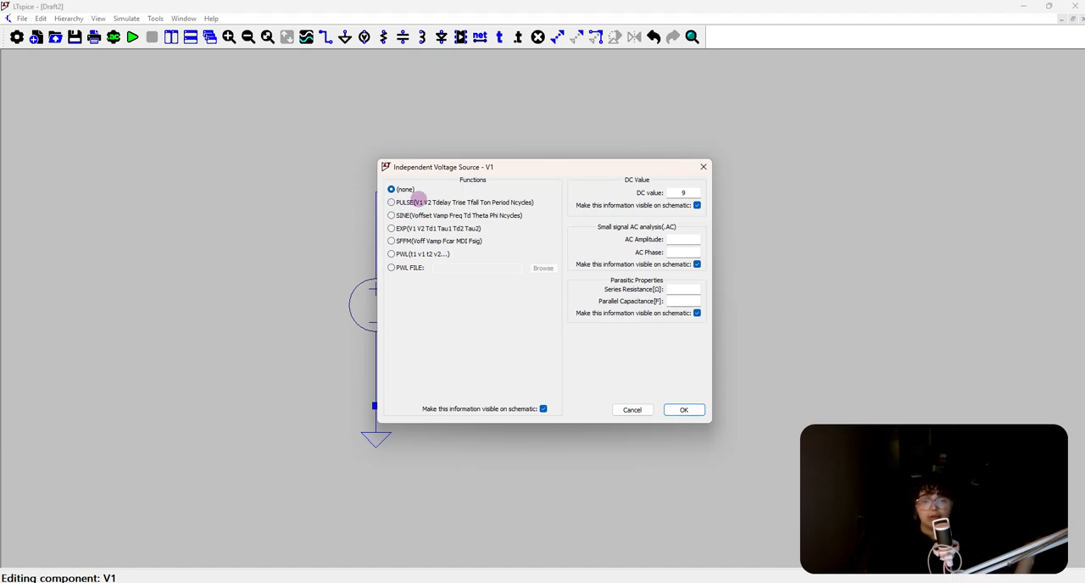
{"action": "left_click", "coordinate": [428, 206]}
{"action": "left_click", "coordinate": [437, 217]}
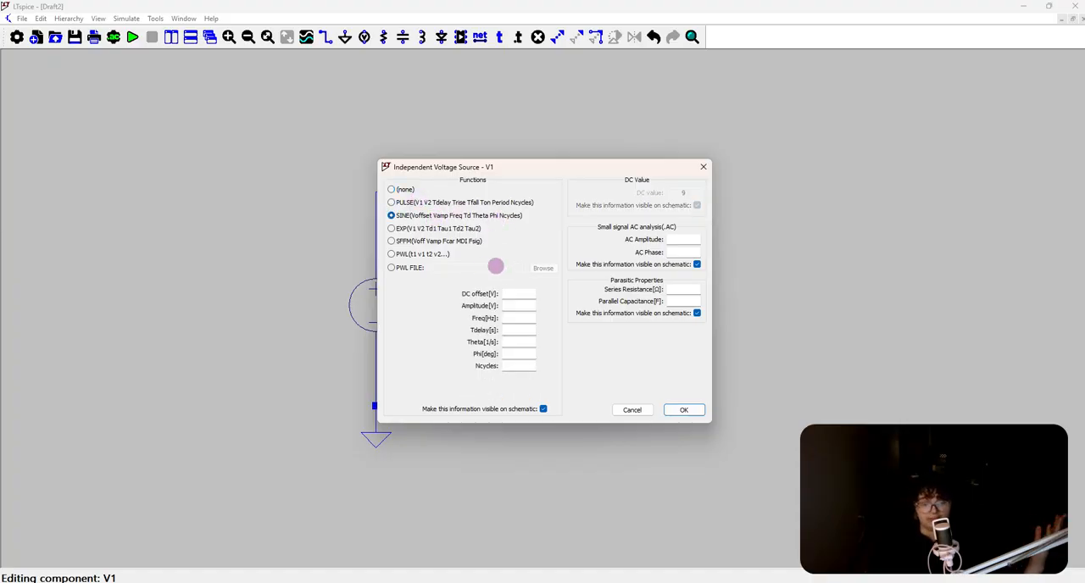
{"action": "left_click", "coordinate": [519, 293]}
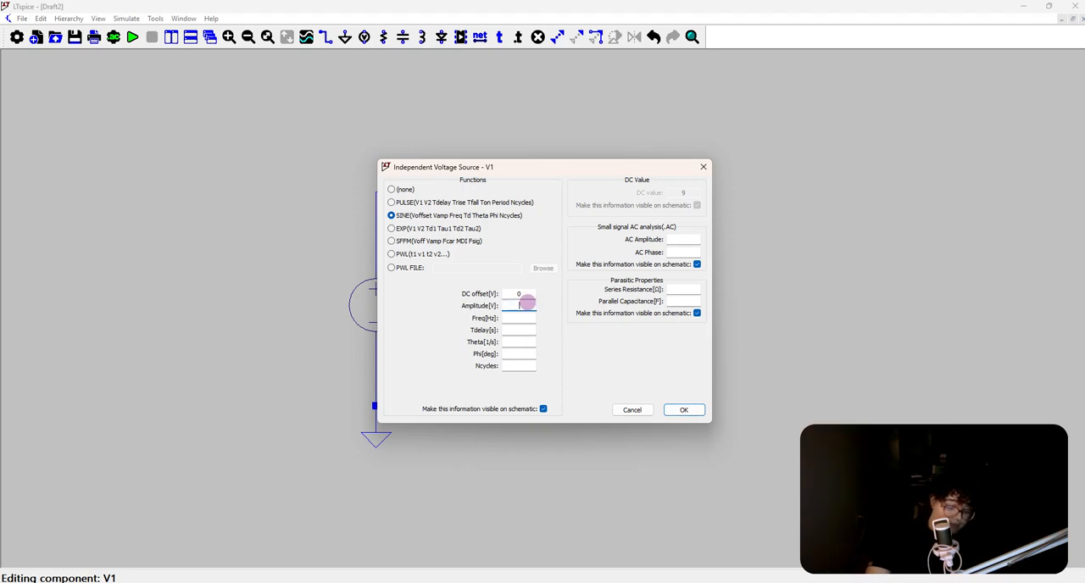
{"action": "type", "text": "4.5"}
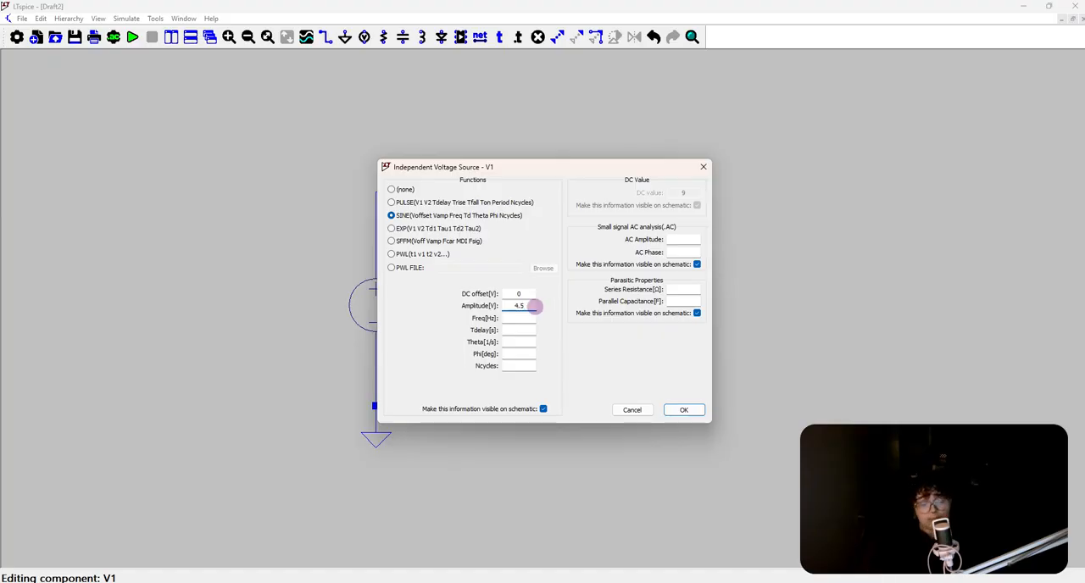
{"action": "left_click", "coordinate": [518, 319]}
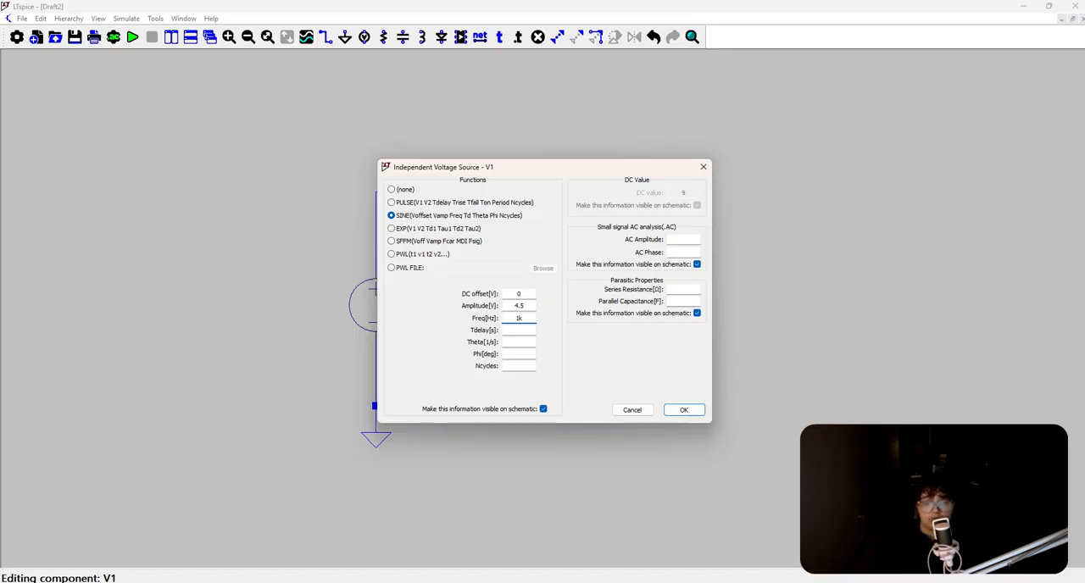
{"action": "left_click", "coordinate": [683, 410]}
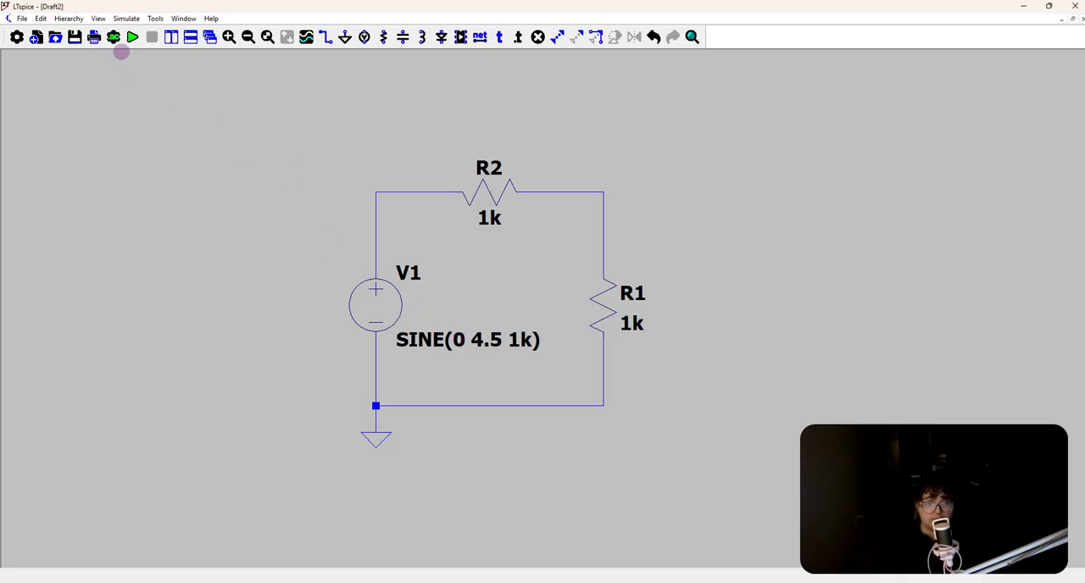
Configure a transient analysis with a stop time of .01 and data saving starting at 0
{"action": "left_click", "coordinate": [114, 36]}
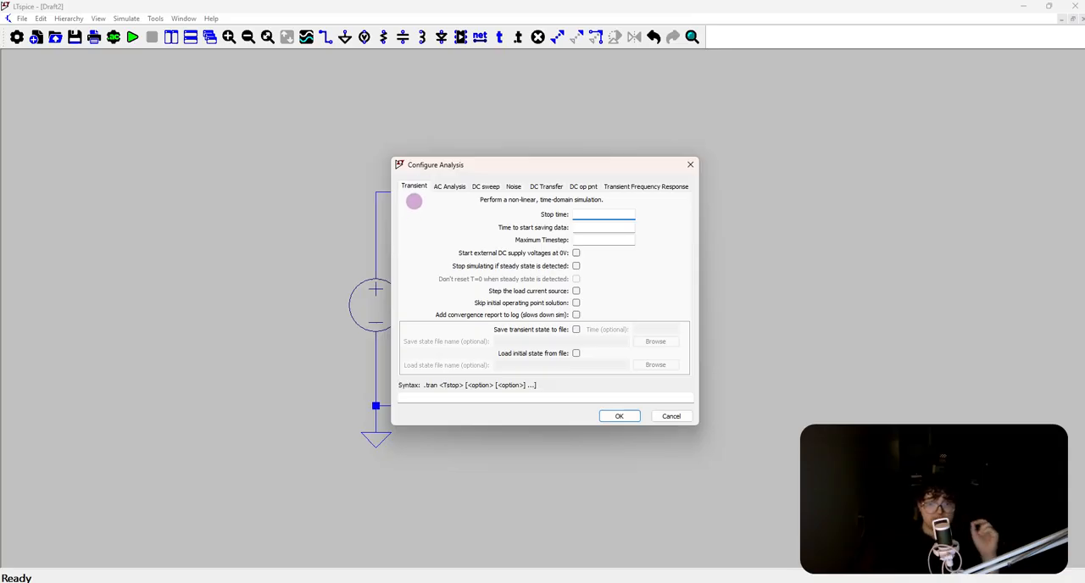
{"action": "left_click", "coordinate": [592, 185]}
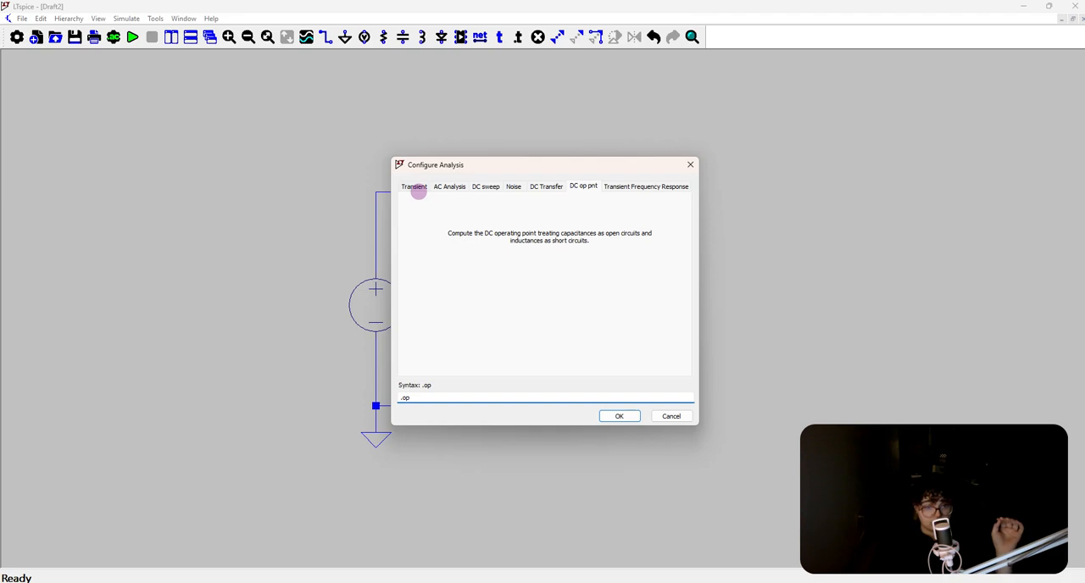
{"action": "left_click", "coordinate": [414, 187]}
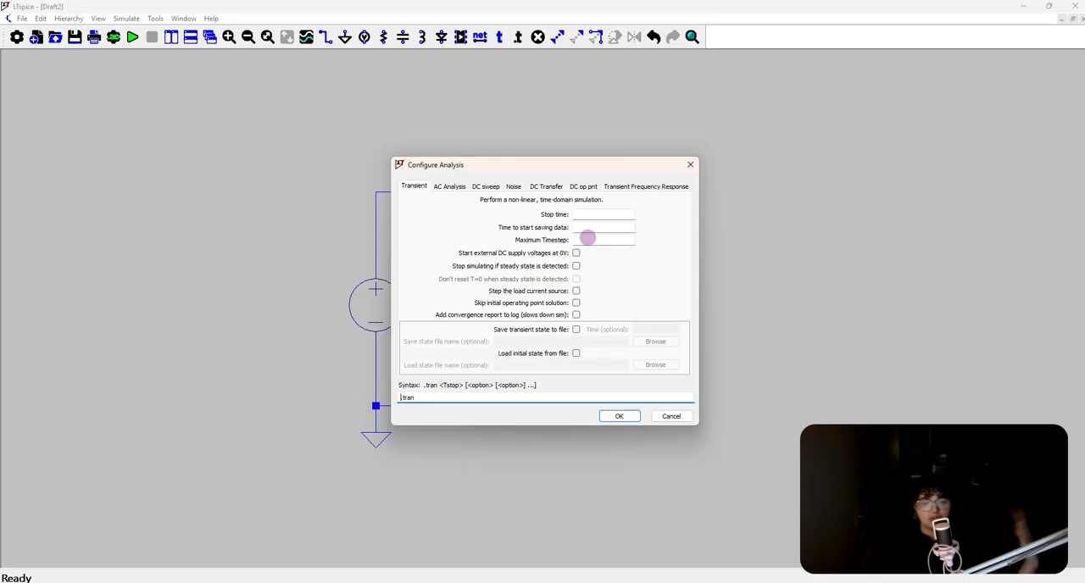
{"action": "left_click", "coordinate": [593, 215]}
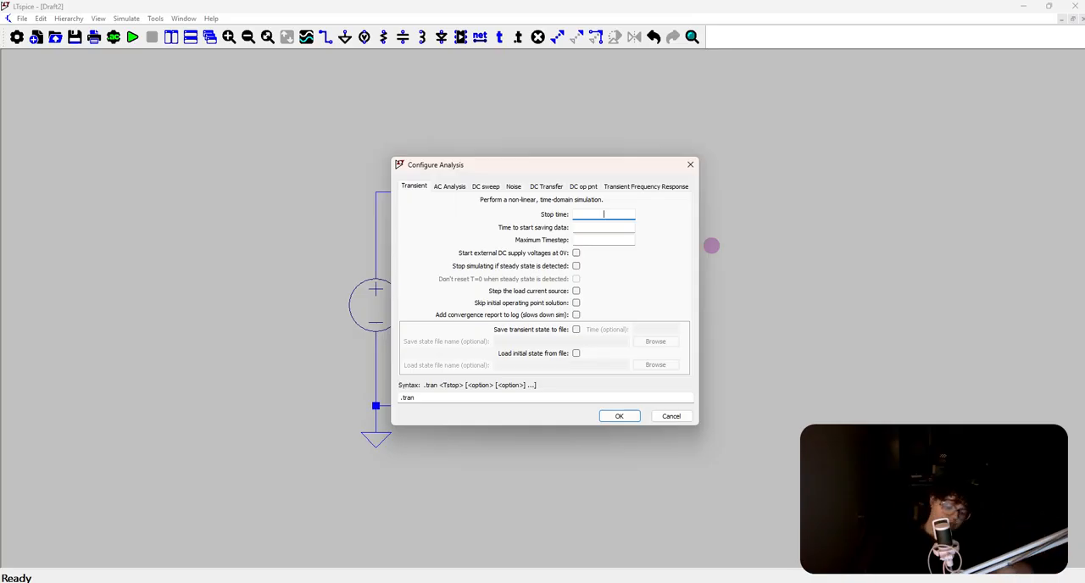
{"action": "type", "text": ".01"}
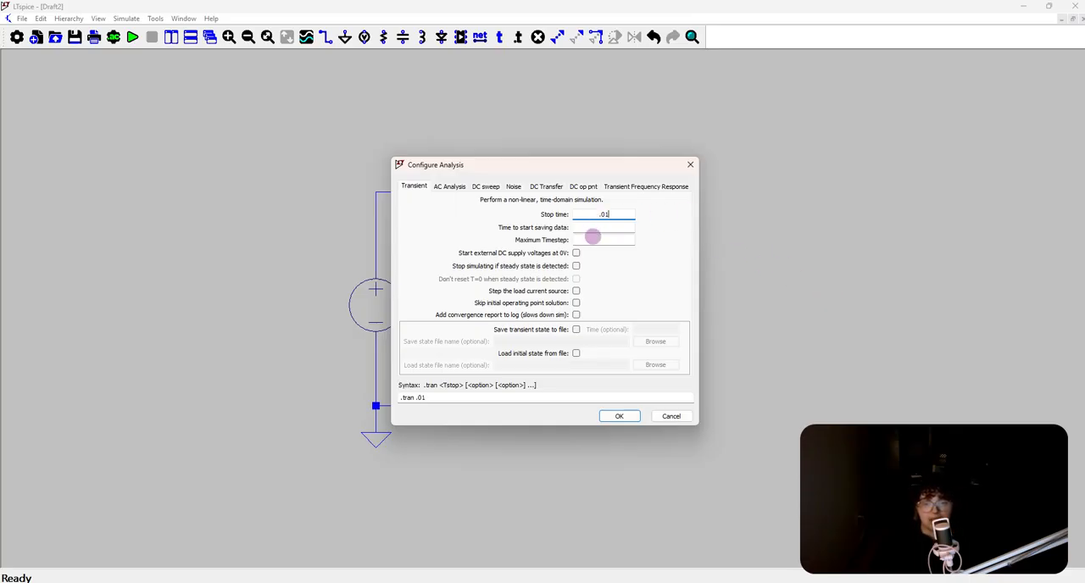
{"action": "left_click", "coordinate": [598, 227]}
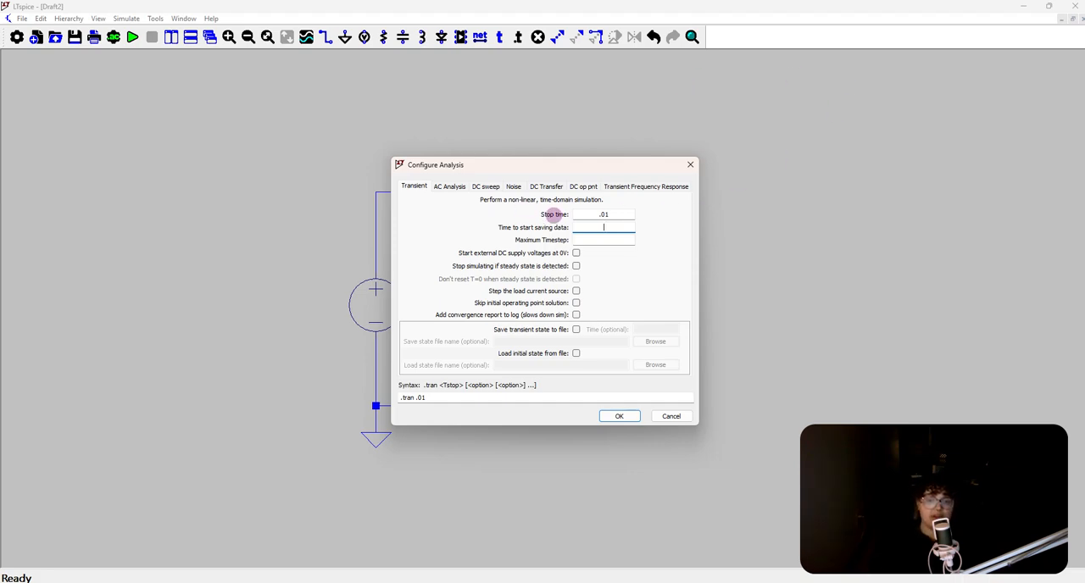
{"action": "type", "text": "0"}
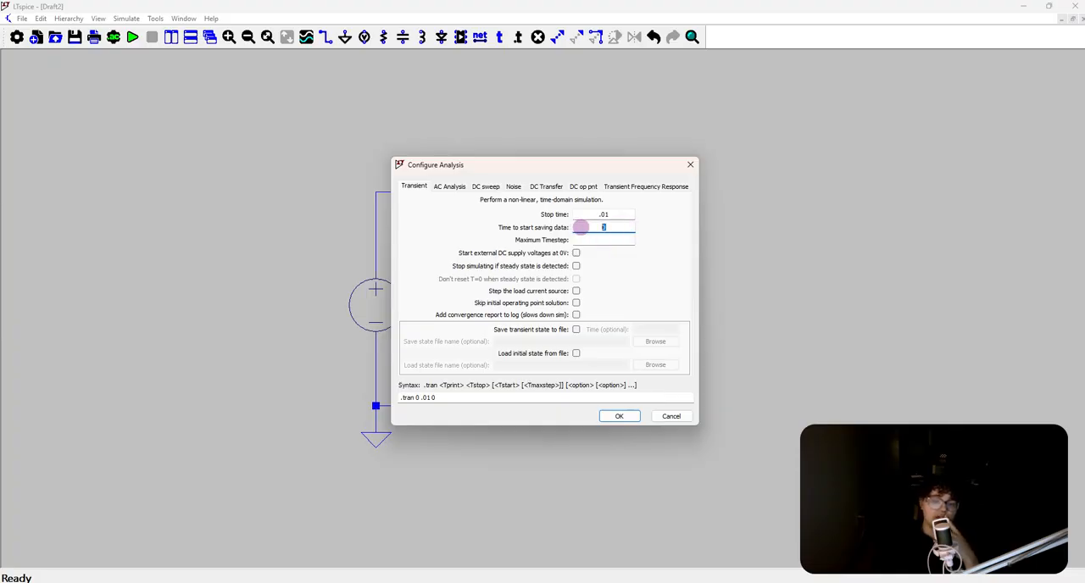
Set the transient analysis' maximum timestep to 1e-5 and place its directive below and to the right of R1
{"action": "left_click", "coordinate": [600, 214]}
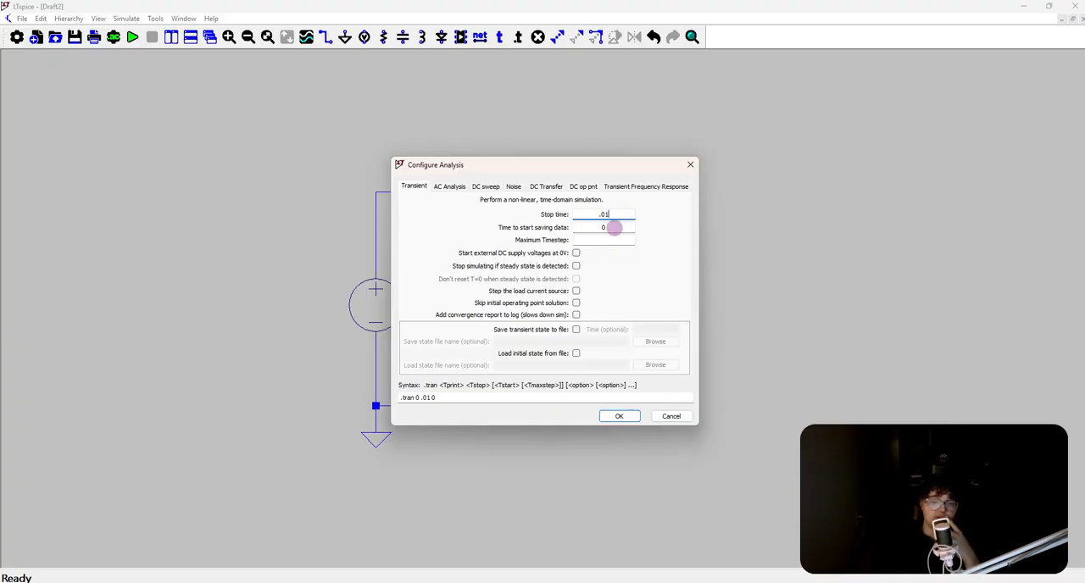
{"action": "left_click", "coordinate": [614, 228]}
{"action": "left_click", "coordinate": [622, 243]}
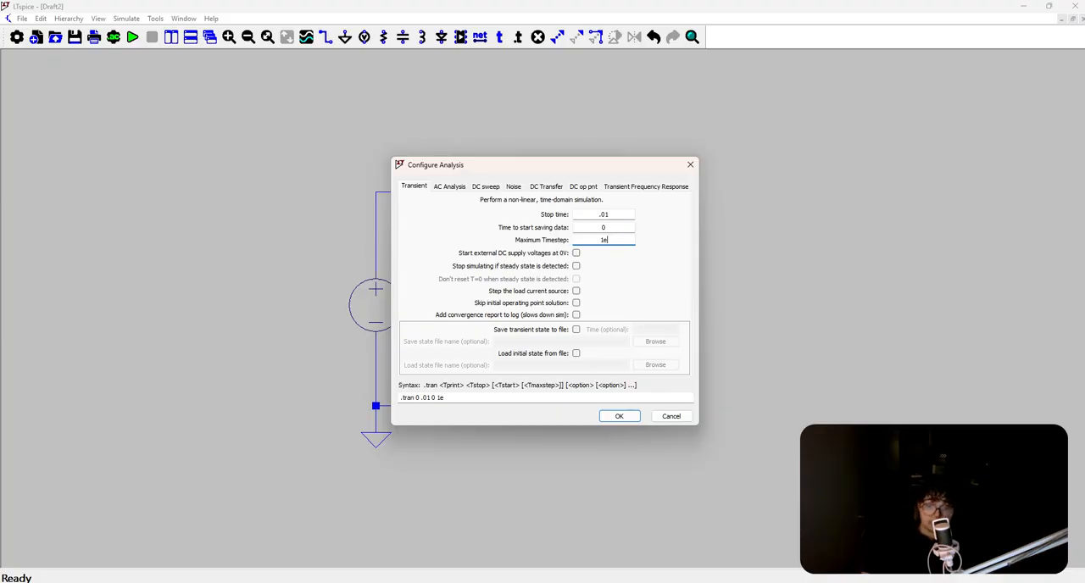
{"action": "type", "text": "-5"}
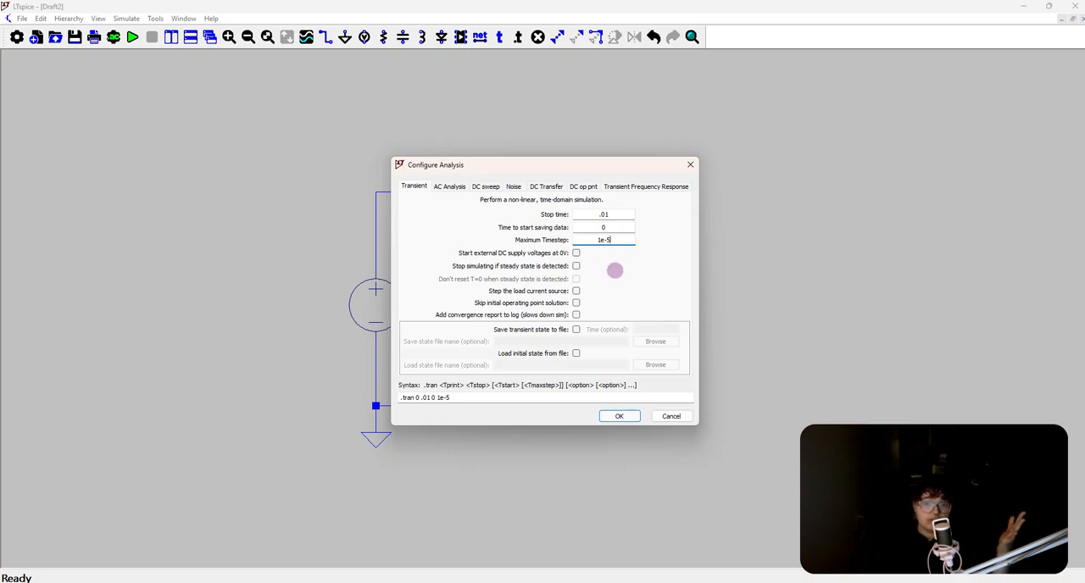
{"action": "left_click", "coordinate": [620, 416]}
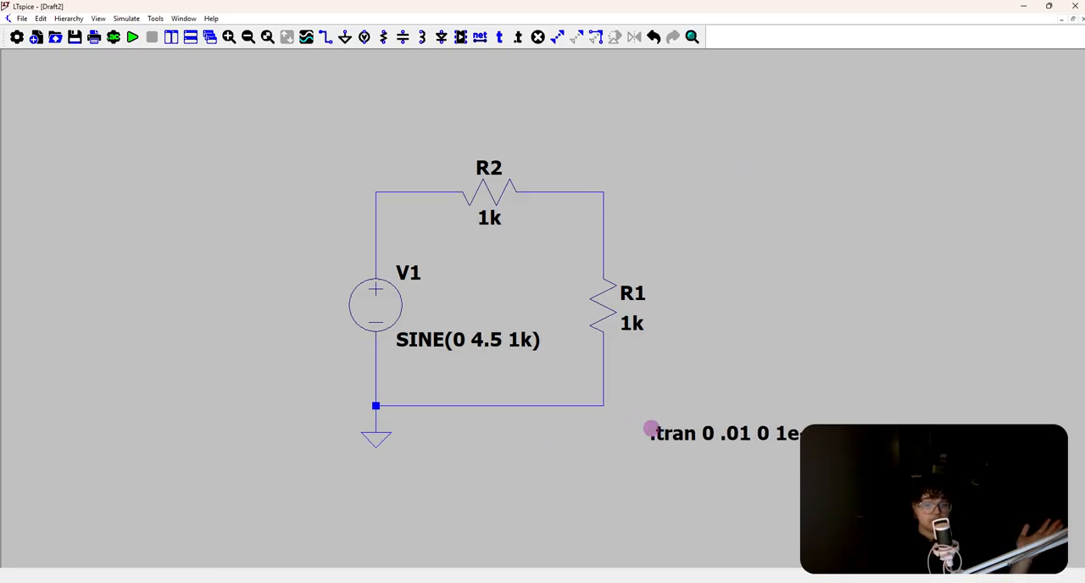
{"action": "left_click", "coordinate": [650, 432]}
{"action": "left_click_drag", "start_coordinate": [809, 395], "coordinate": [736, 383]}
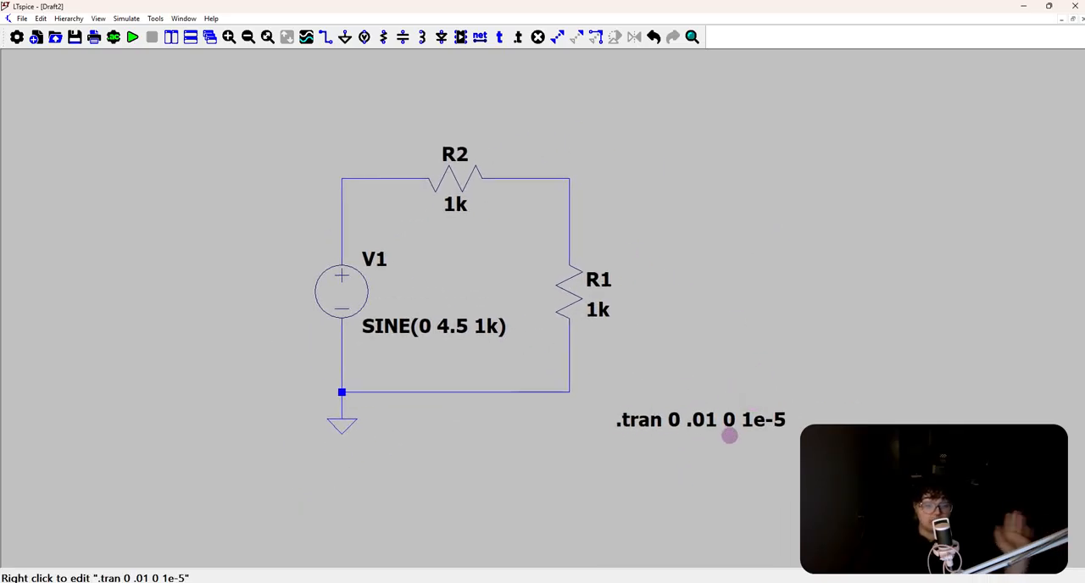
{"action": "left_click_drag", "start_coordinate": [667, 302], "coordinate": [698, 329]}
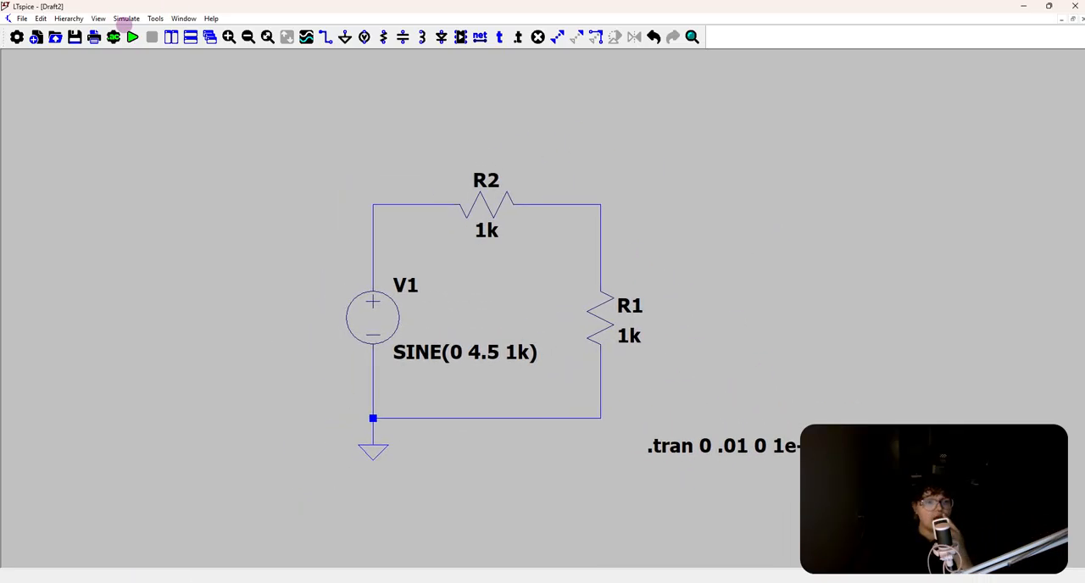
Run the transient simulation and plot the voltages at the V1–R2 node and the R2–R1 node
{"action": "left_click", "coordinate": [134, 36]}
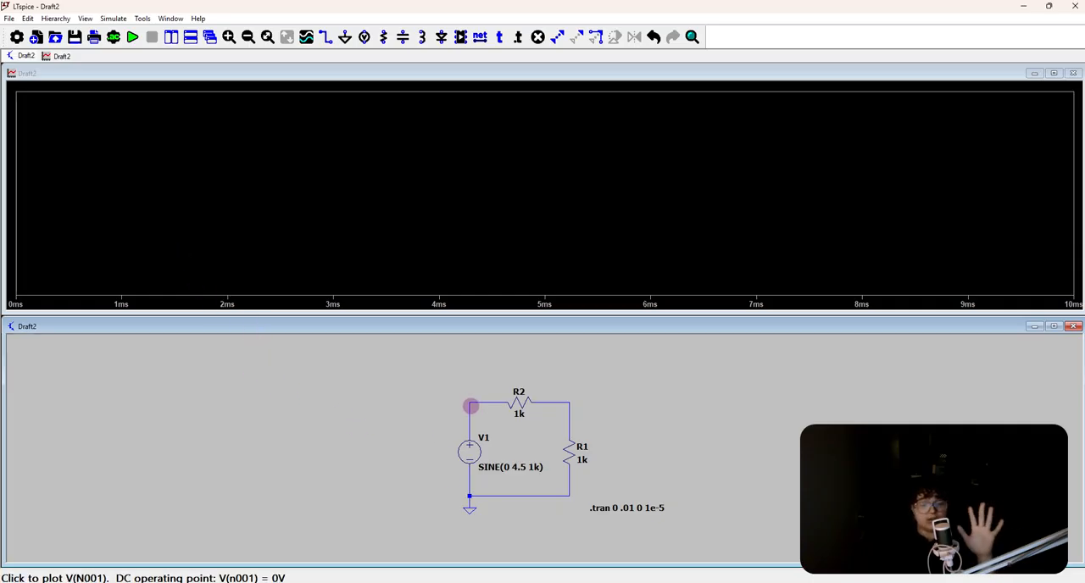
{"action": "left_click", "coordinate": [470, 407]}
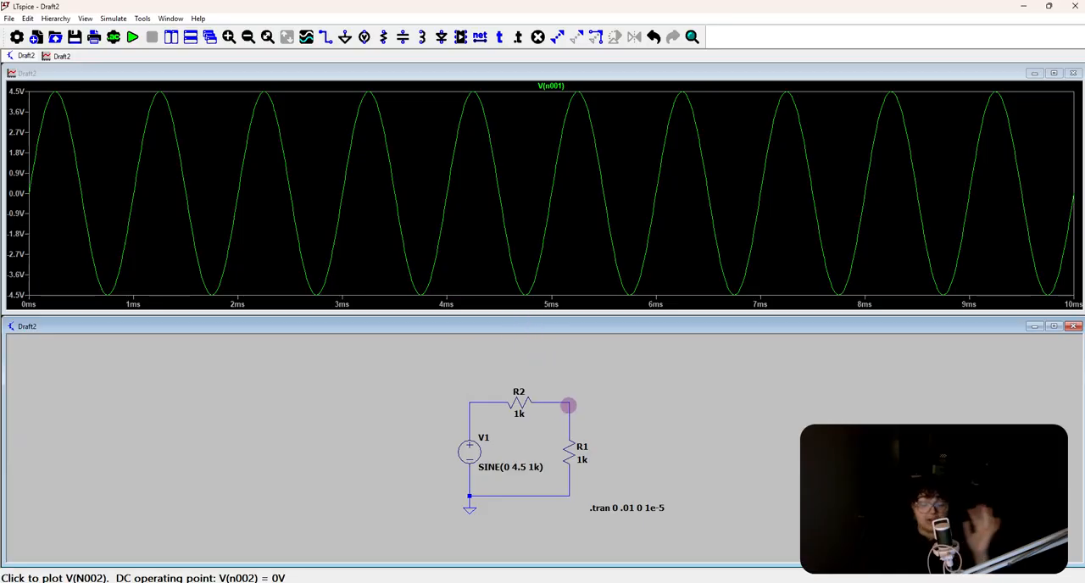
{"action": "left_click", "coordinate": [569, 406]}
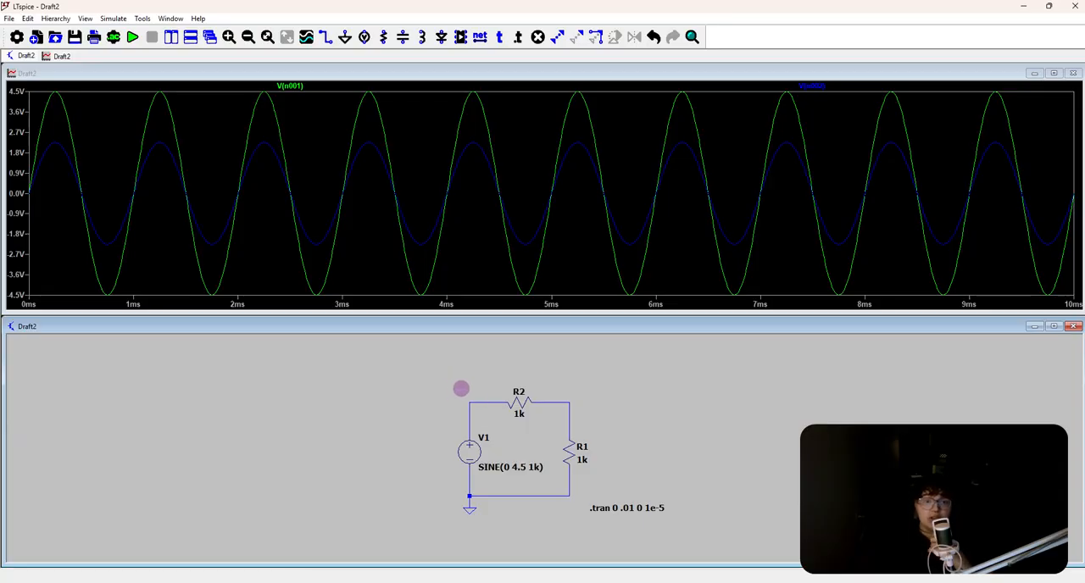
Label the net between V1 and R2 as VoltageSource, placing the label on the loop's upper-left corner
{"action": "right_click", "coordinate": [471, 395]}
{"action": "right_click", "coordinate": [472, 402]}
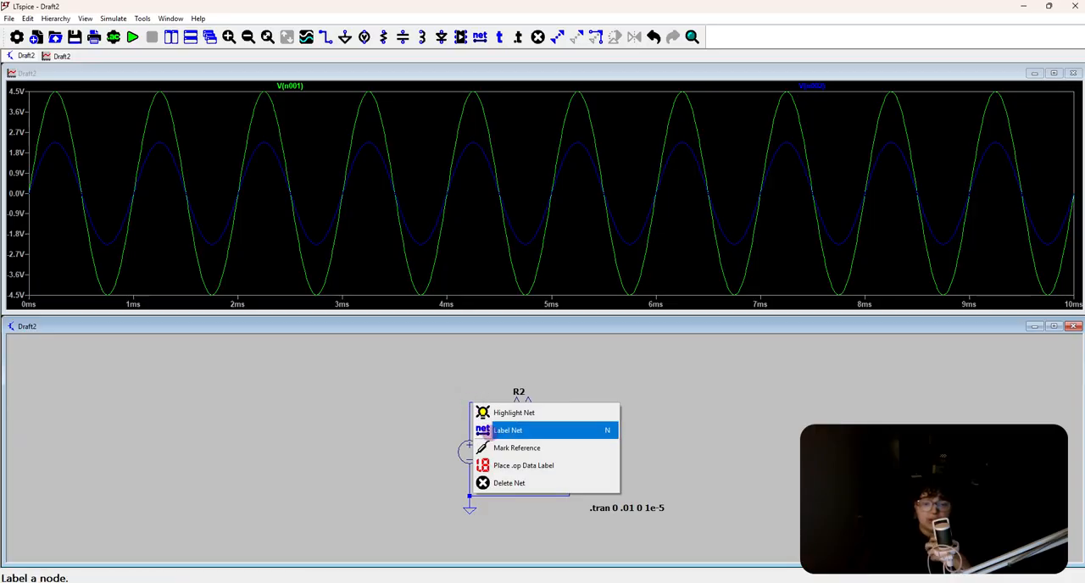
{"action": "left_click", "coordinate": [485, 430]}
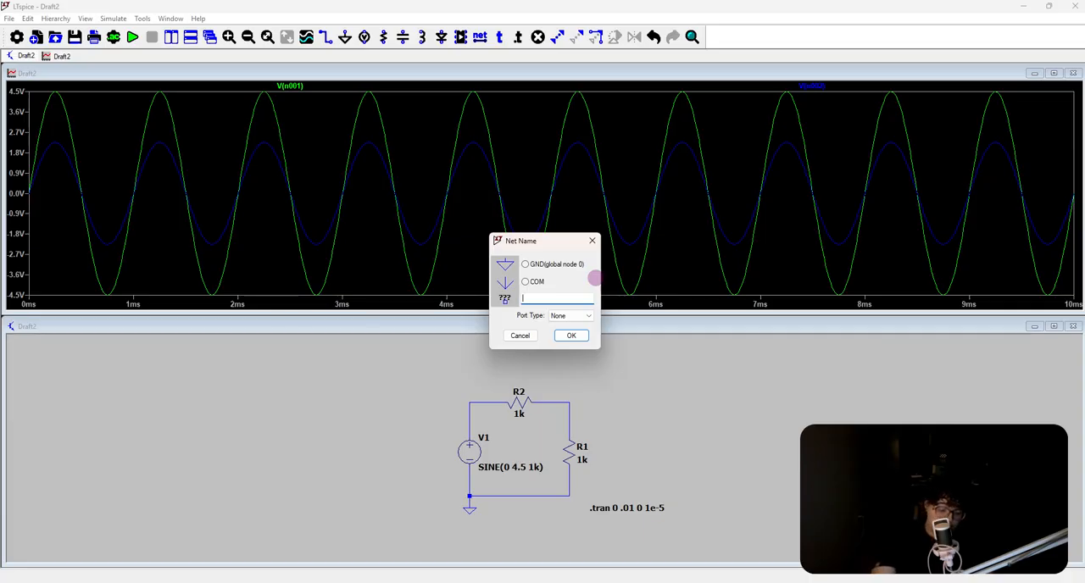
{"action": "type", "text": "Volt"}
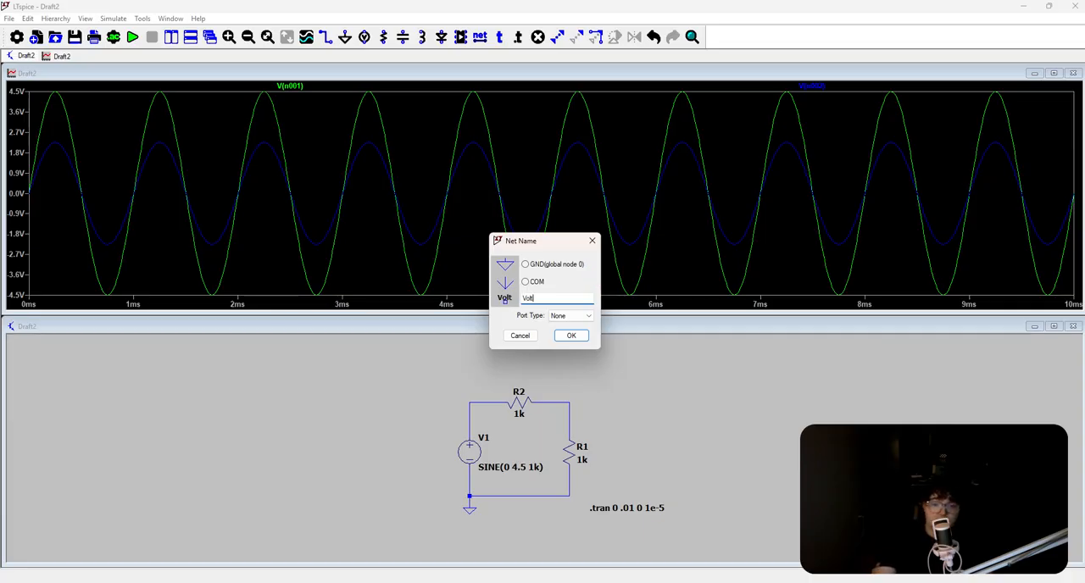
{"action": "type", "text": "age Source"}
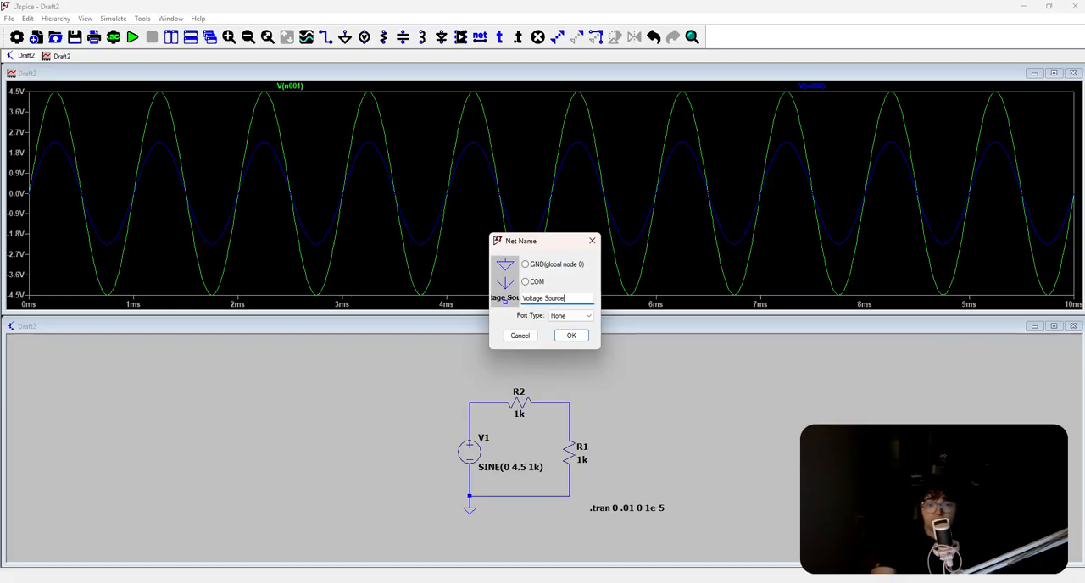
{"action": "key", "text": "Return"}
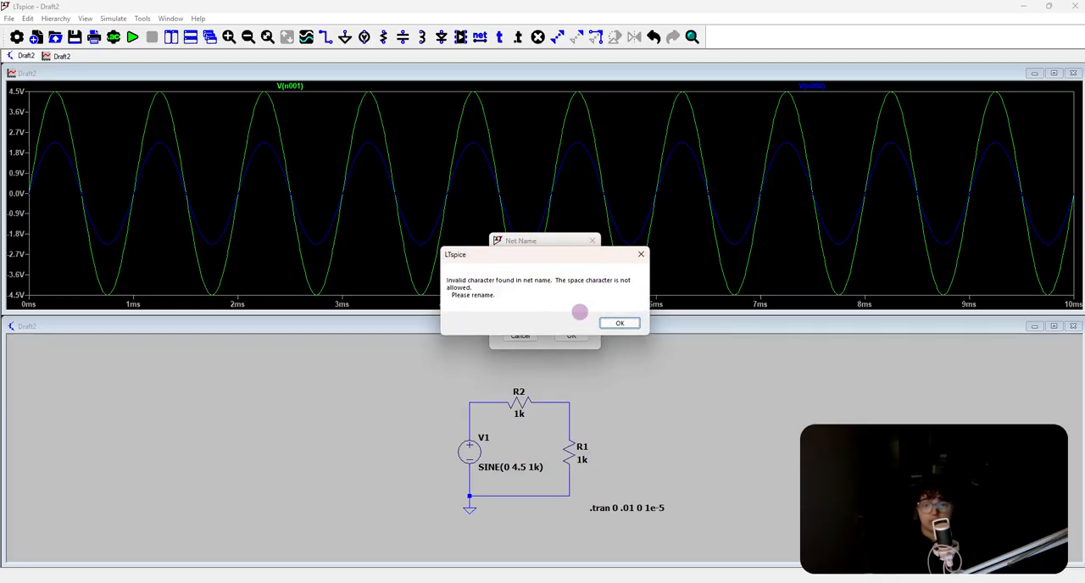
{"action": "left_click", "coordinate": [619, 323]}
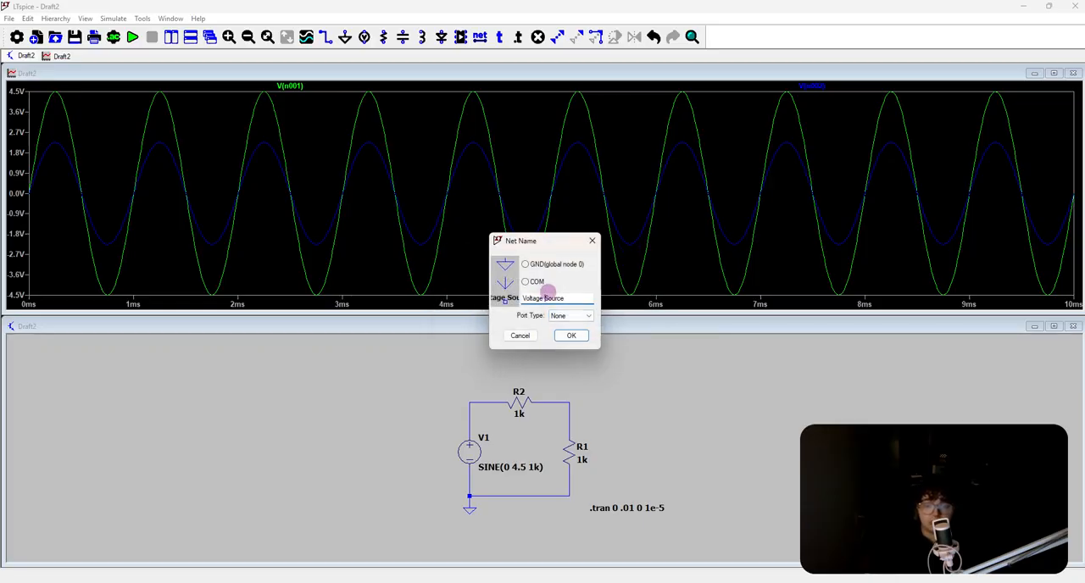
{"action": "key", "text": "BackSpace"}
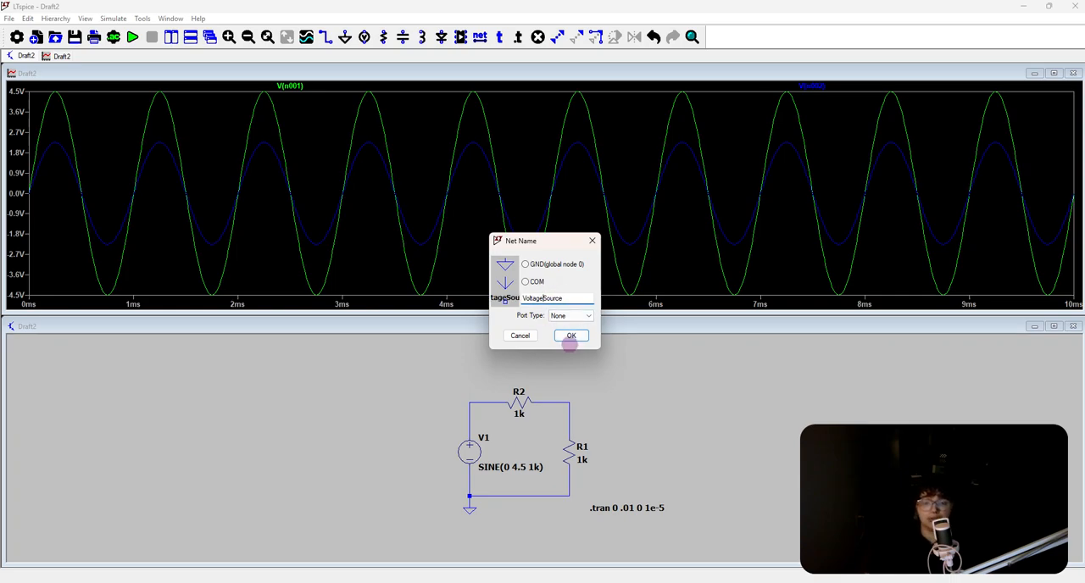
{"action": "left_click", "coordinate": [571, 335]}
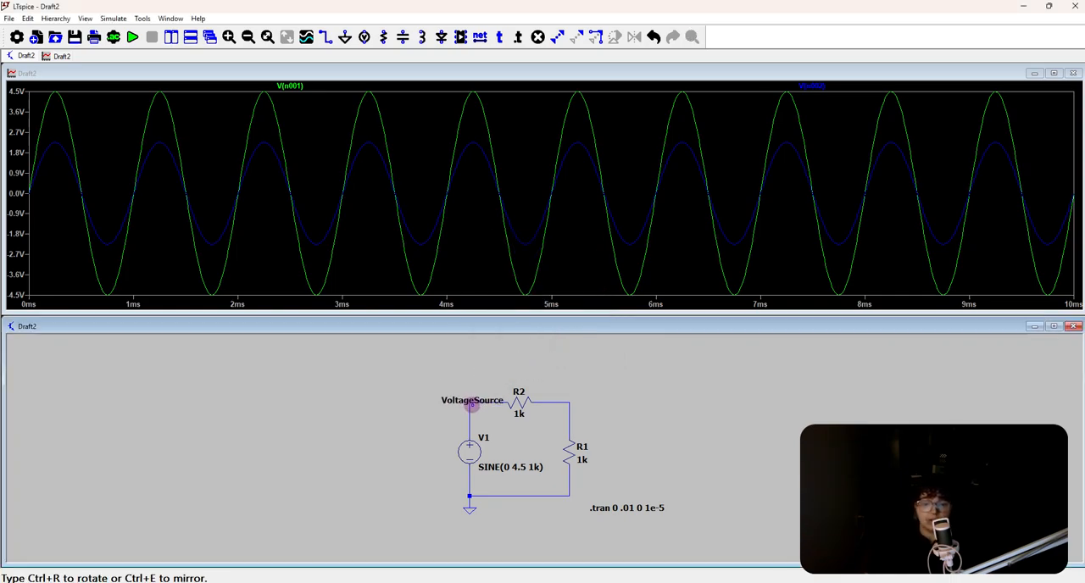
{"action": "left_click", "coordinate": [469, 403]}
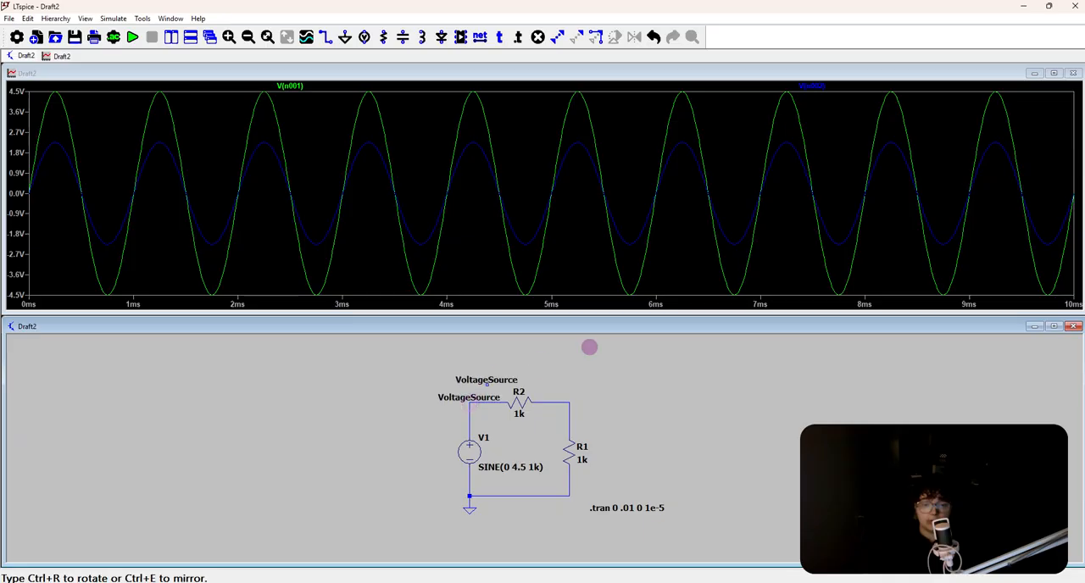
Label the net between R2 and R1 as Inbetween, placing the label on the loop's upper-right corner
{"action": "right_click", "coordinate": [561, 418]}
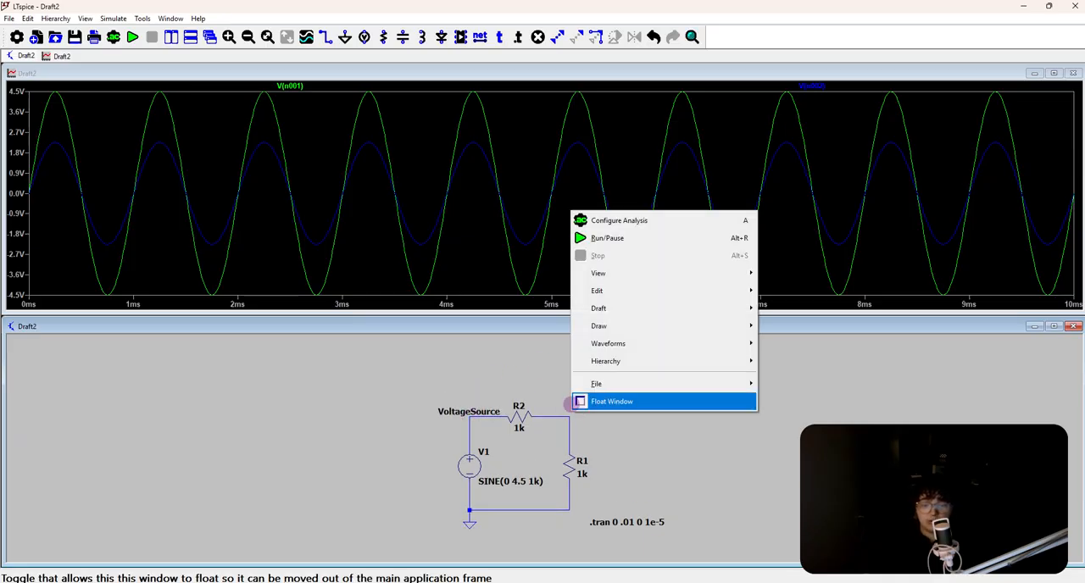
{"action": "left_click", "coordinate": [548, 404]}
{"action": "right_click", "coordinate": [565, 415]}
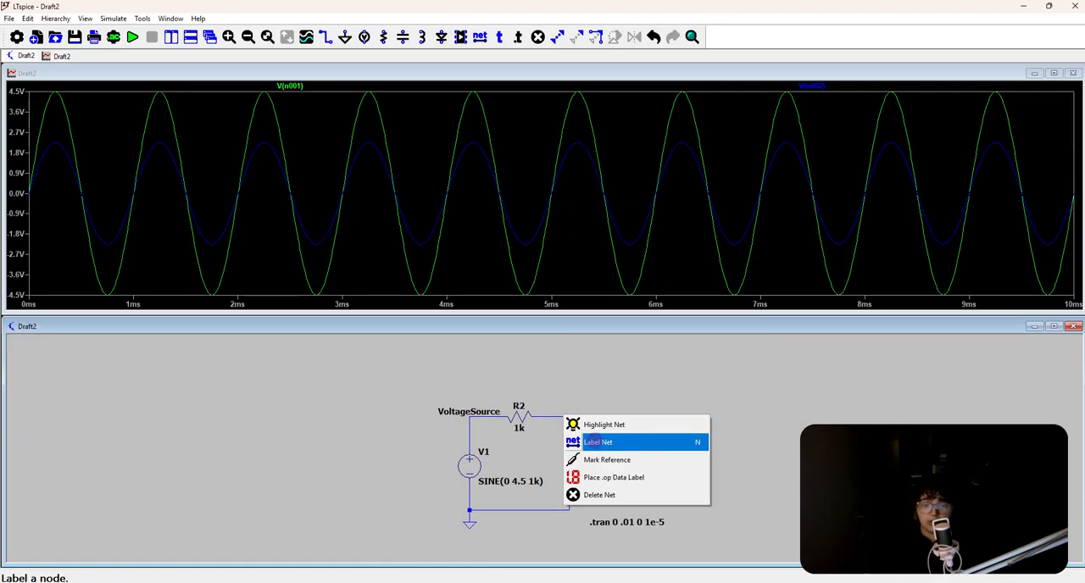
{"action": "left_click", "coordinate": [598, 442]}
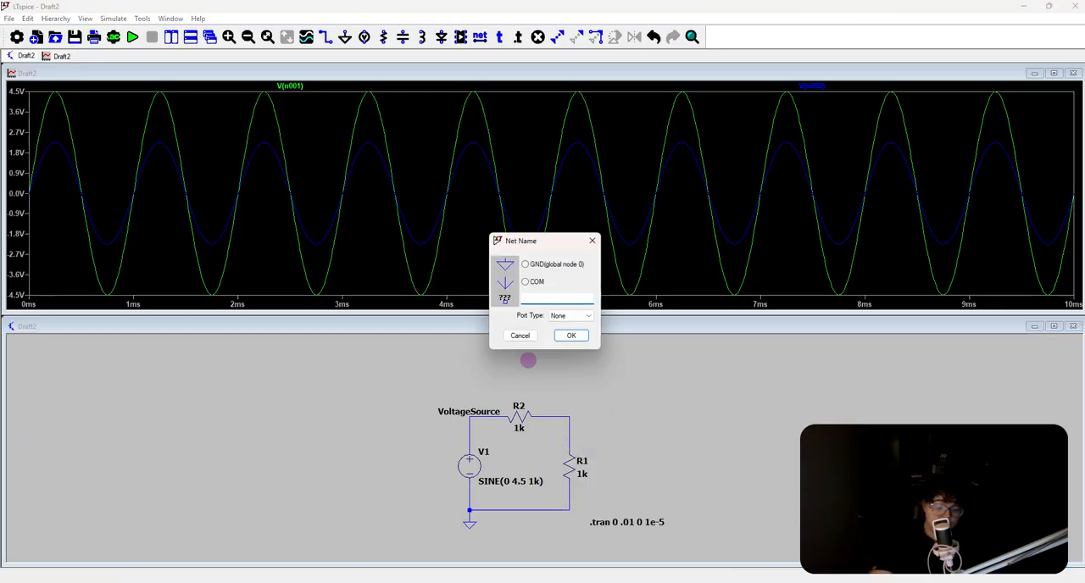
{"action": "type", "text": "Inbetween"}
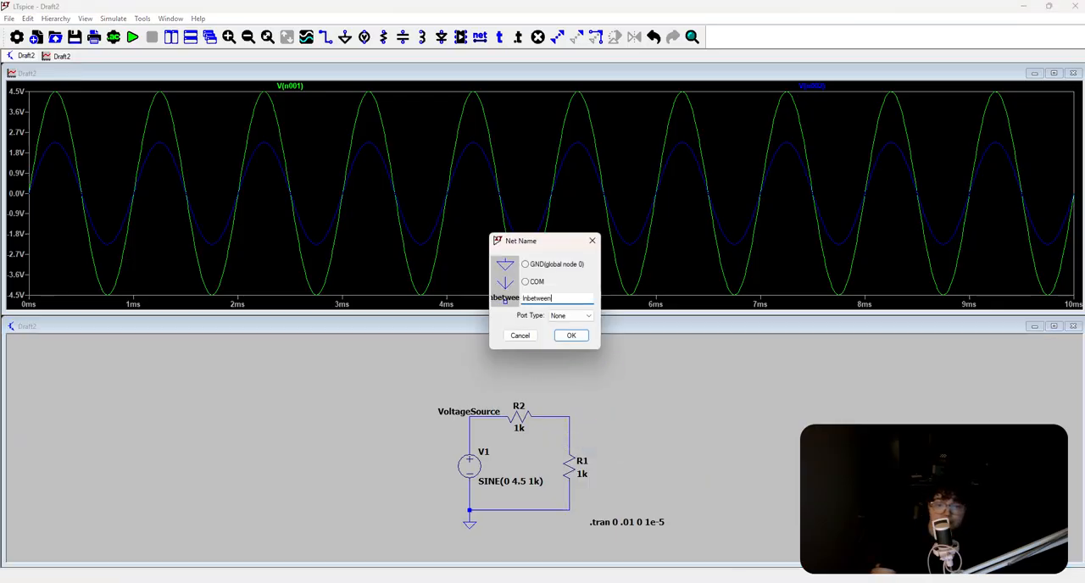
{"action": "key", "text": "Return"}
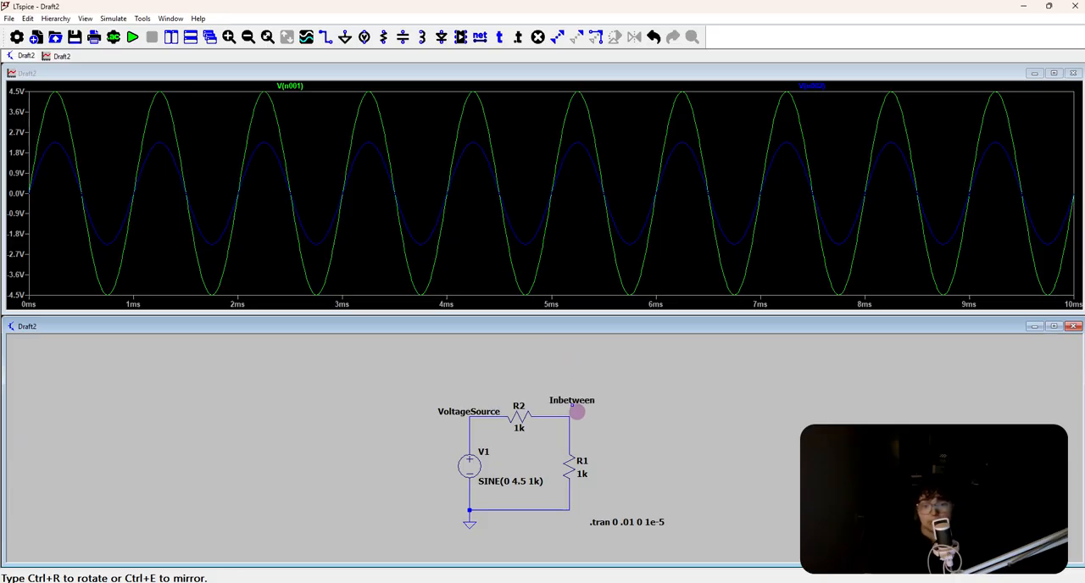
{"action": "left_click", "coordinate": [569, 413]}
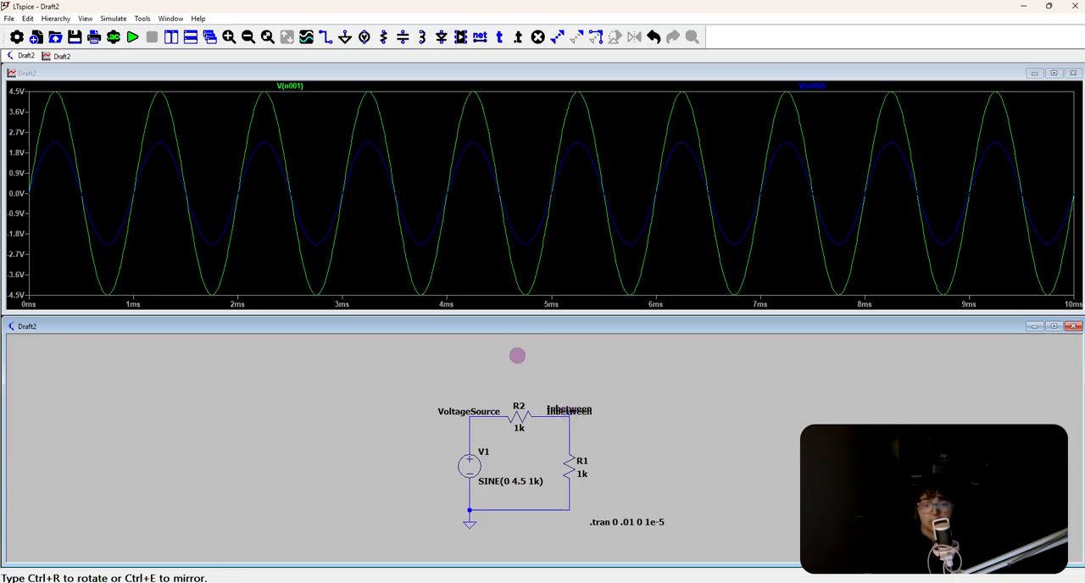
Rerun the transient simulation and plot the voltages at the VoltageSource and Inbetween nodes
{"action": "left_click", "coordinate": [132, 36]}
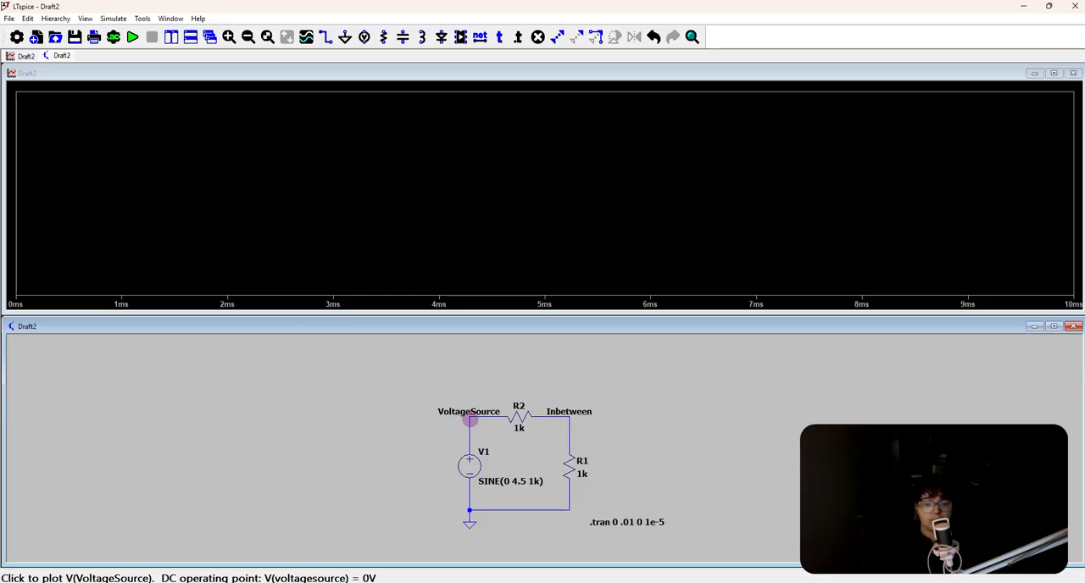
{"action": "left_click", "coordinate": [469, 419]}
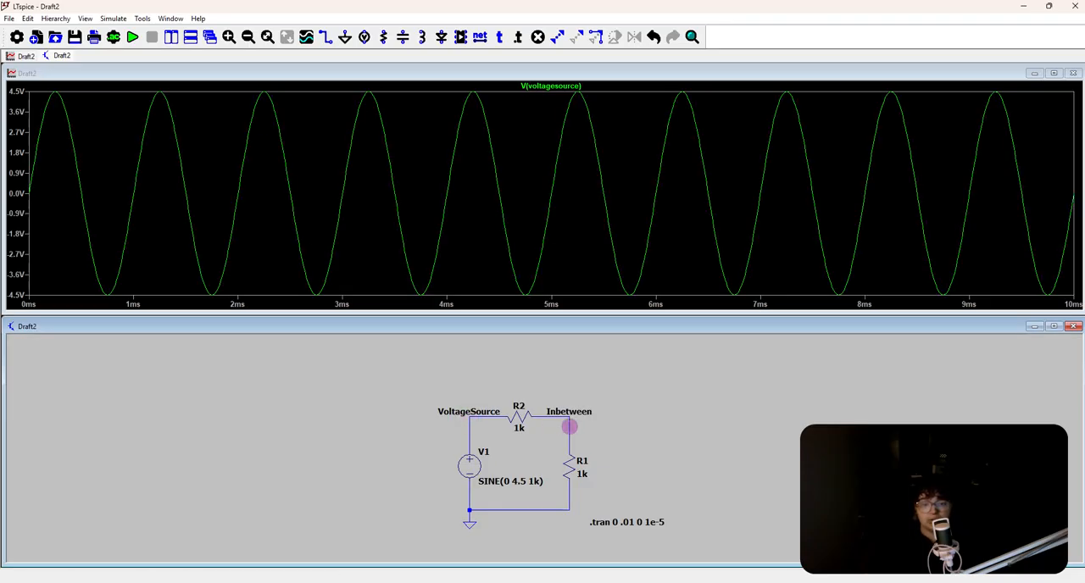
{"action": "left_click", "coordinate": [569, 427]}
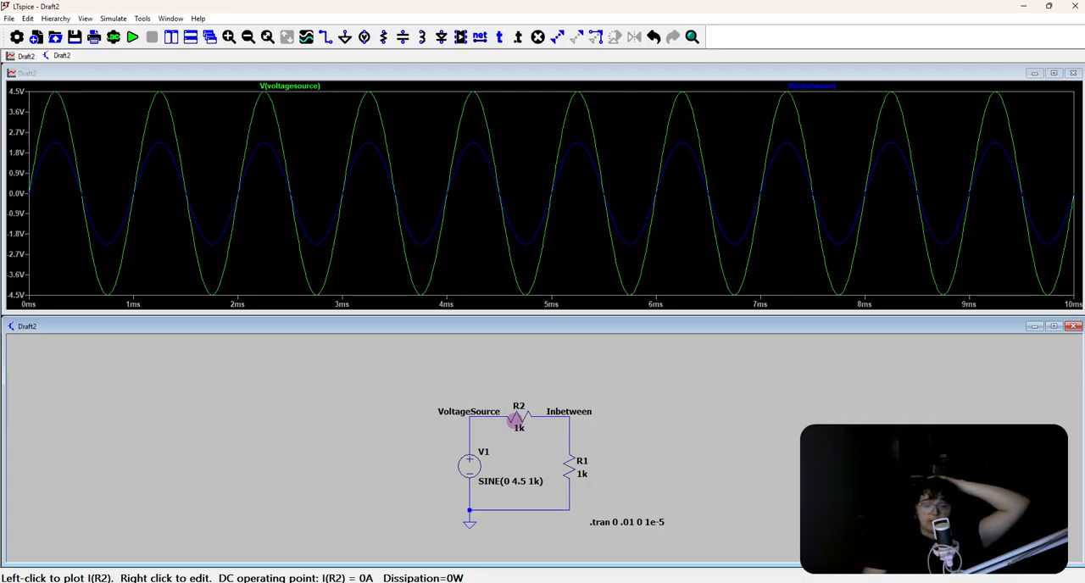
Plot the currents through R2 and R1, isolating each resistor's trace in turn to compare them
{"action": "left_click", "coordinate": [517, 420]}
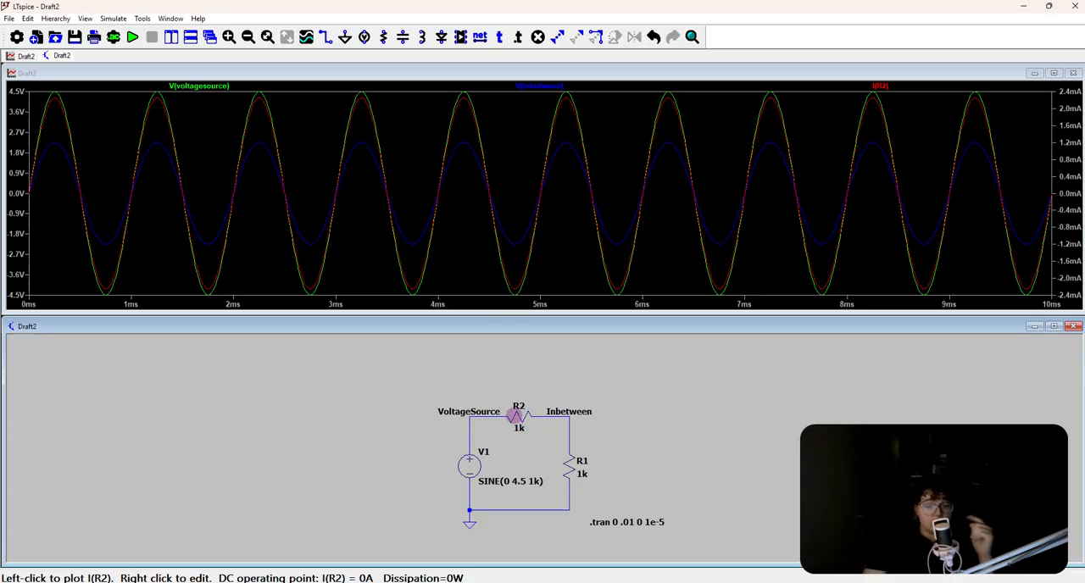
{"action": "left_click", "coordinate": [516, 415]}
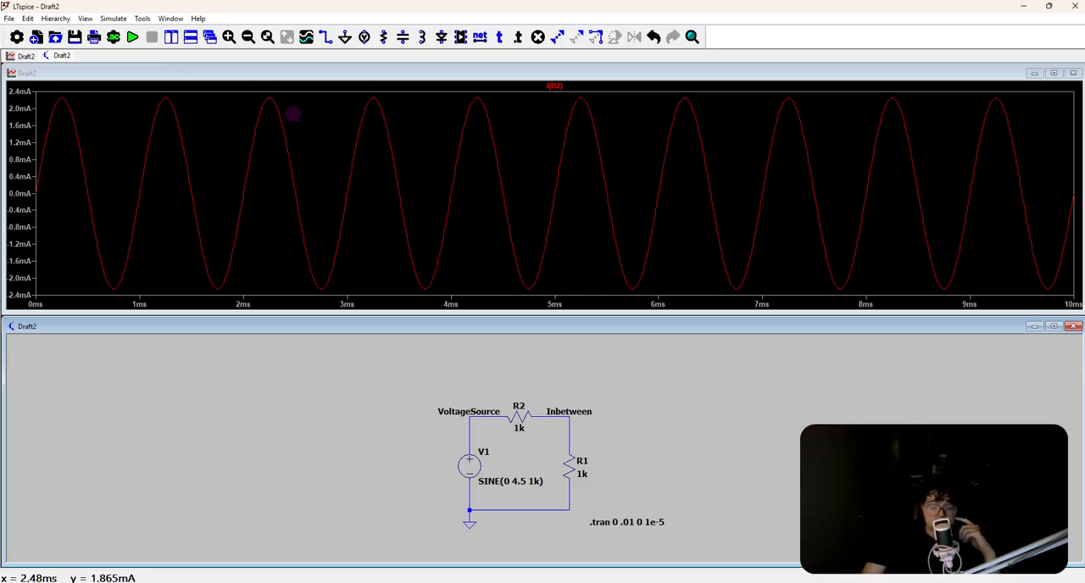
{"action": "left_click", "coordinate": [572, 469]}
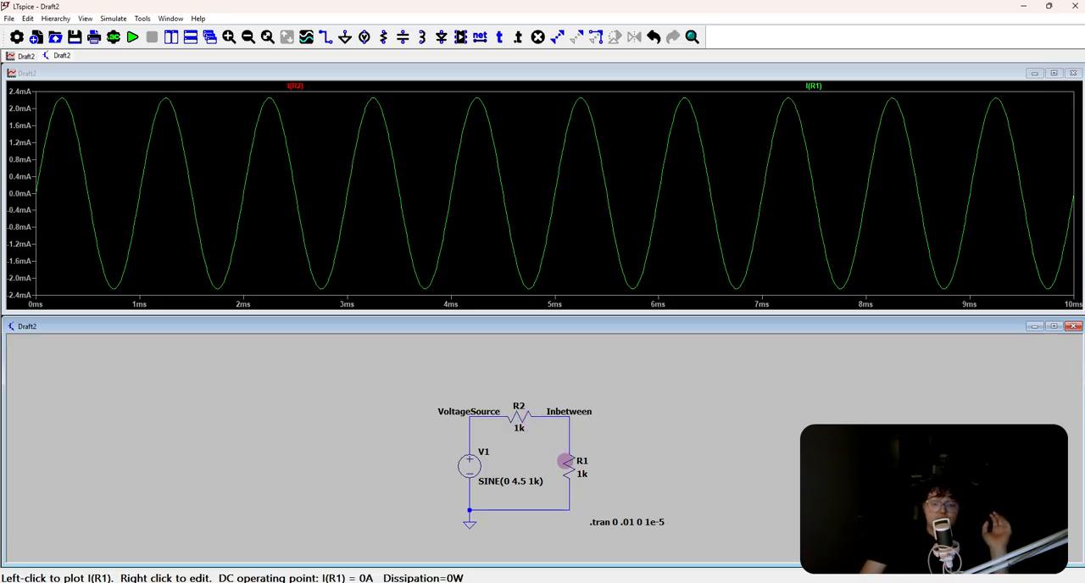
{"action": "left_click", "coordinate": [519, 417]}
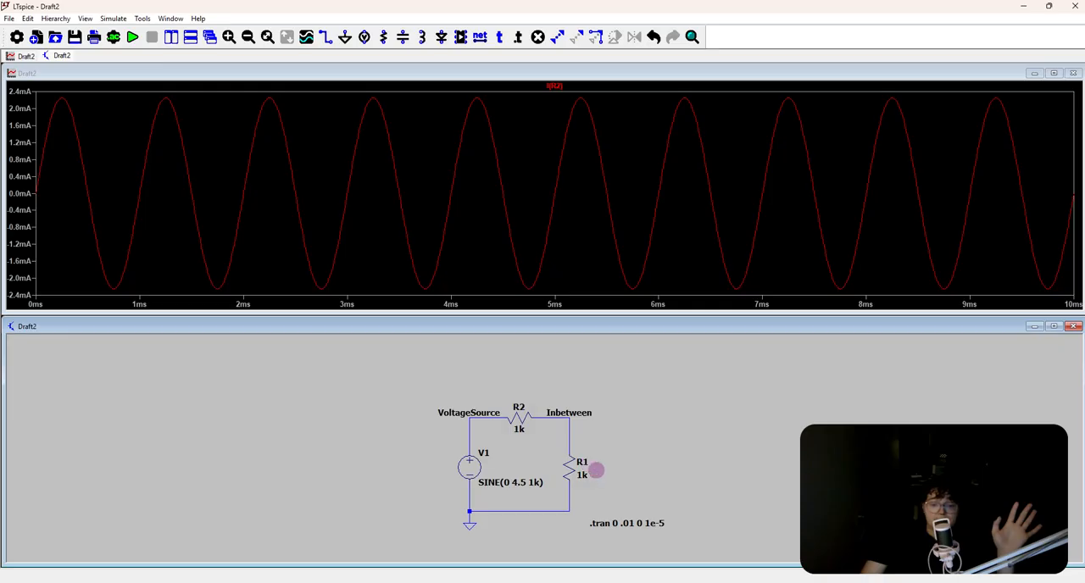
{"action": "left_click", "coordinate": [574, 471]}
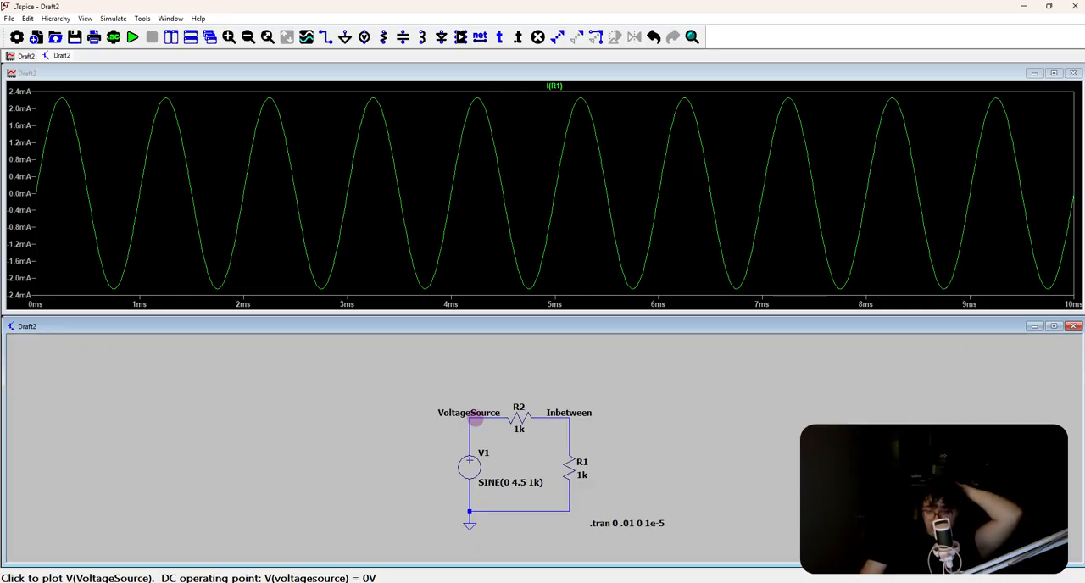
Replace the current trace with the VoltageSource and Inbetween voltages, and inspect their first period of about 1 ms
{"action": "left_click", "coordinate": [470, 421]}
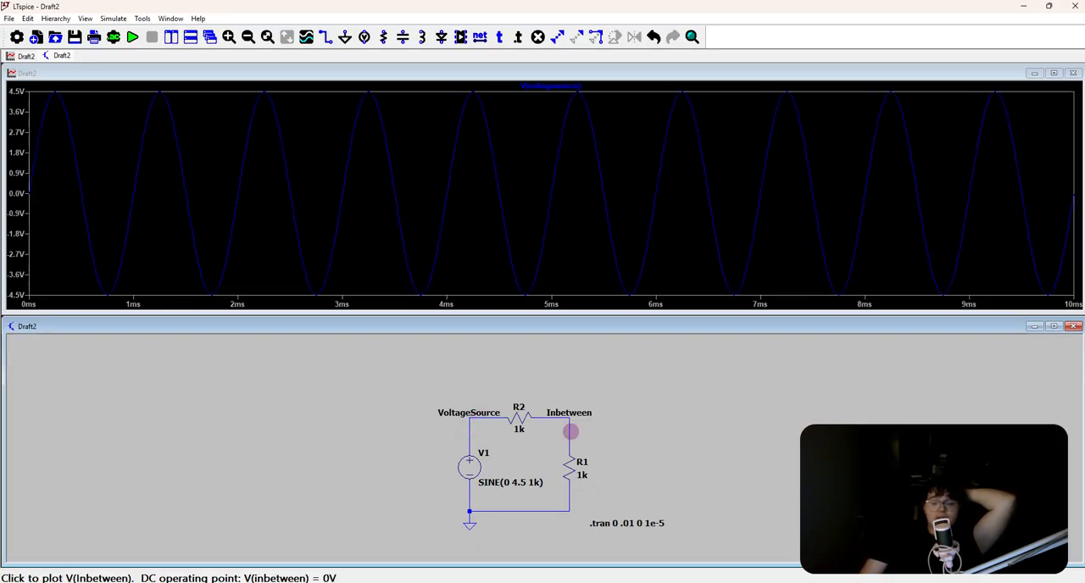
{"action": "left_click", "coordinate": [571, 432]}
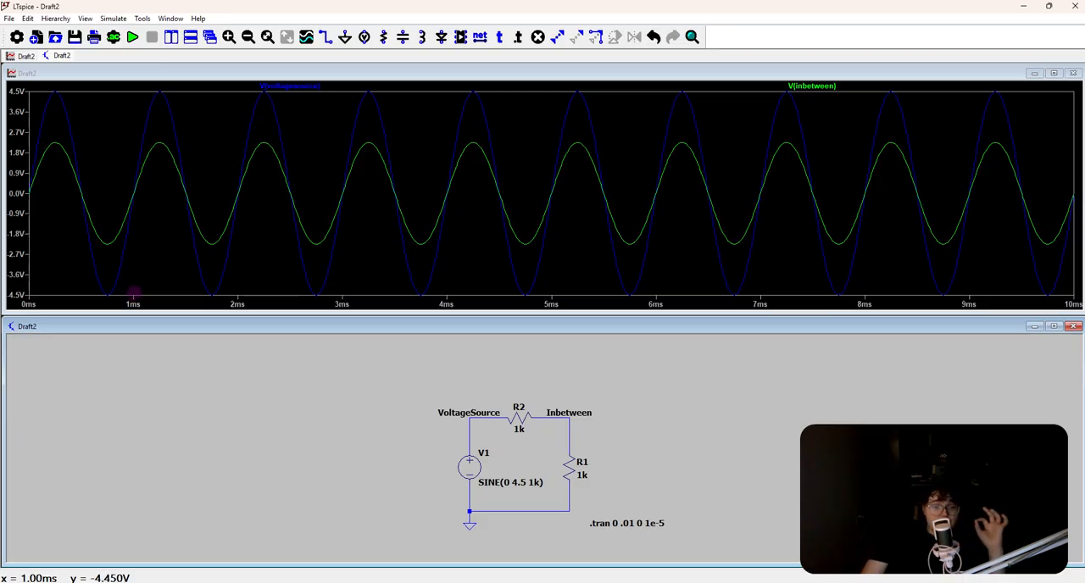
{"action": "left_click_drag", "start_coordinate": [133, 294], "coordinate": [24, 88]}
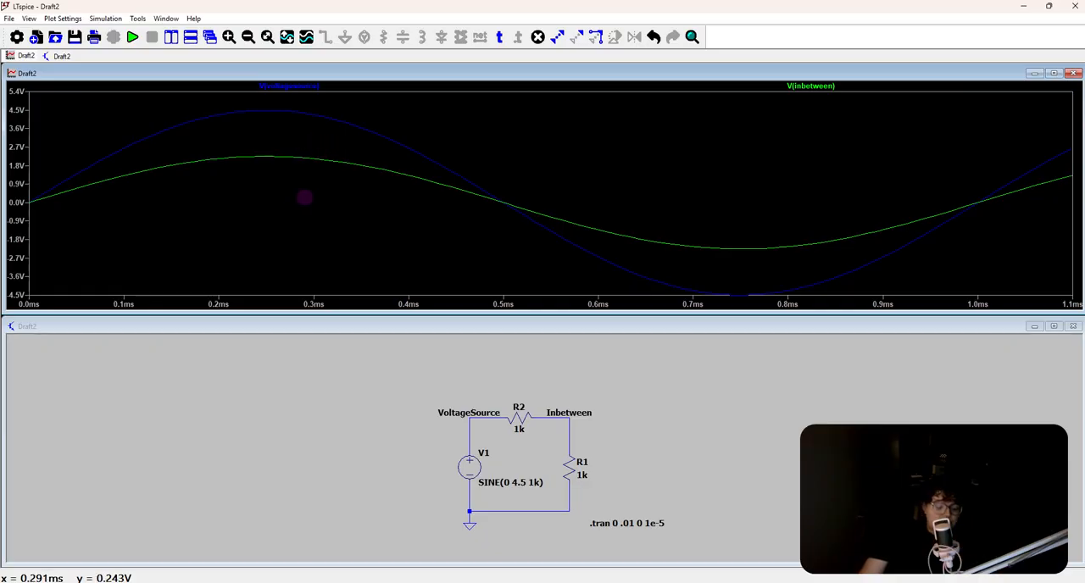
{"action": "key", "text": "ctrl+z"}
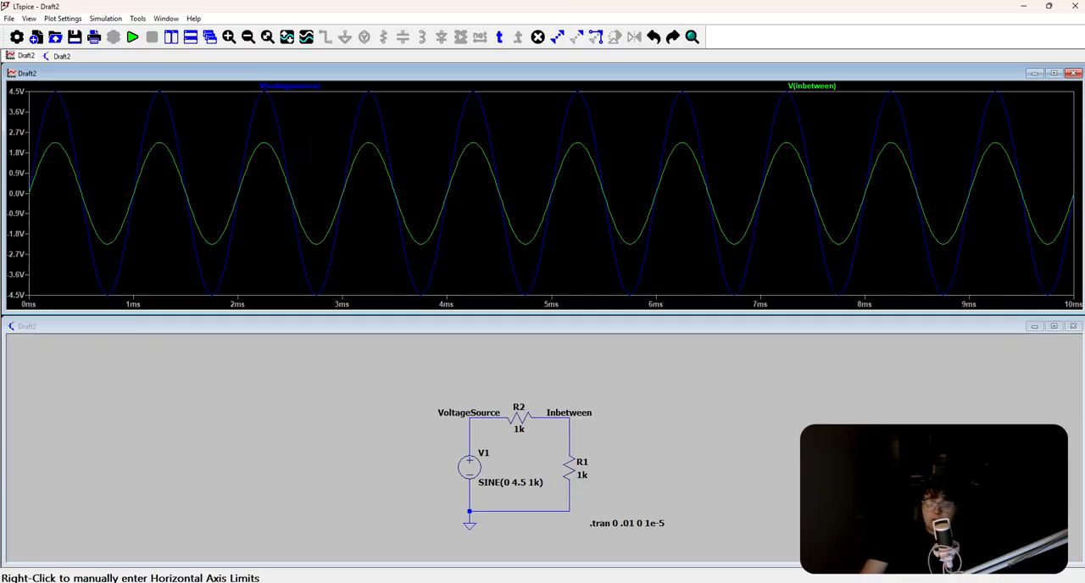